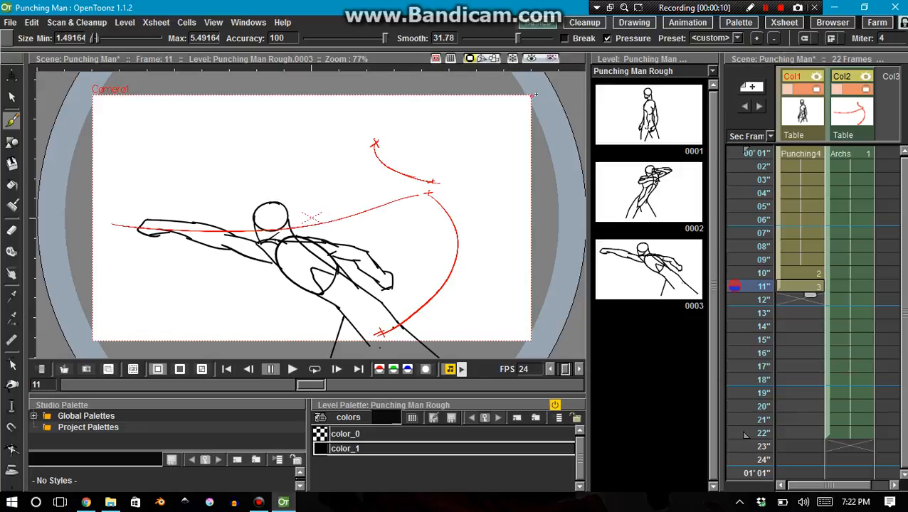
# Step: Resize the panels beside the viewer, narrowing the level strip so the xsheet shows more columns
pyautogui.moveTo(761, 65); pyautogui.dragTo(906, 107)
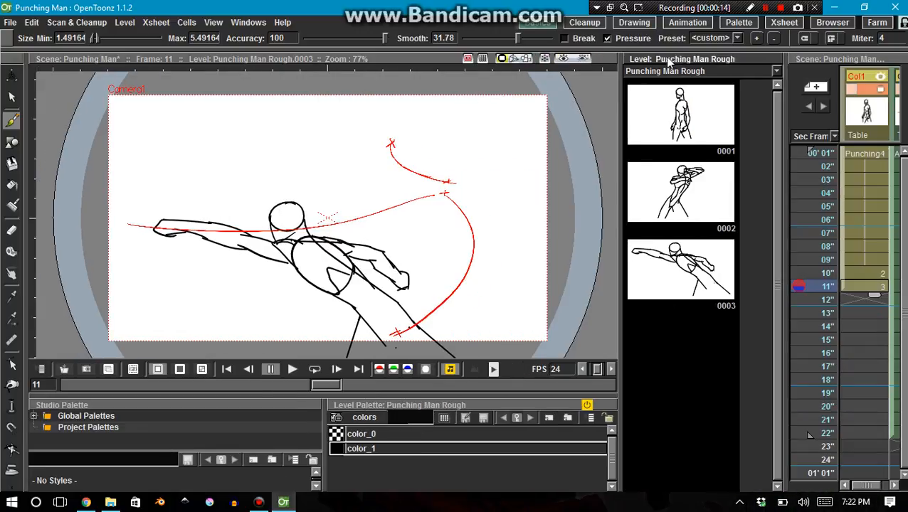
pyautogui.moveTo(620, 144); pyautogui.dragTo(573, 152)
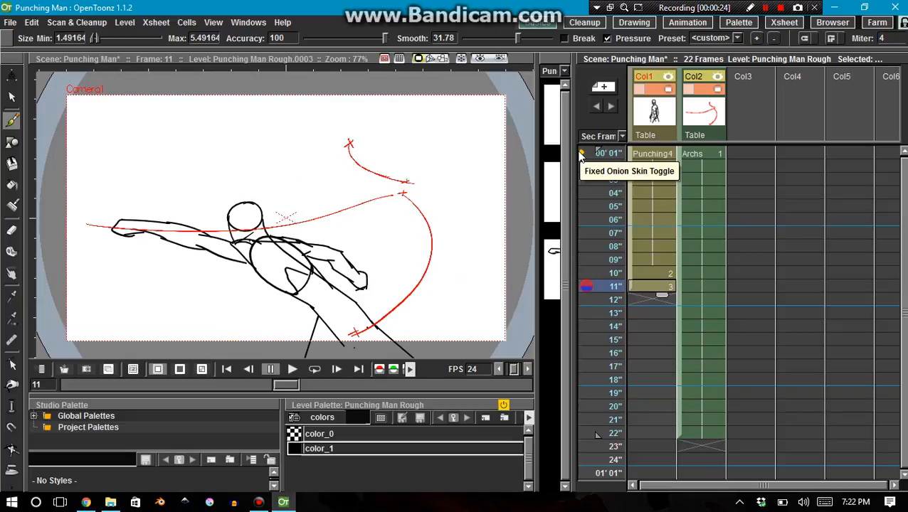
pyautogui.click(581, 153)
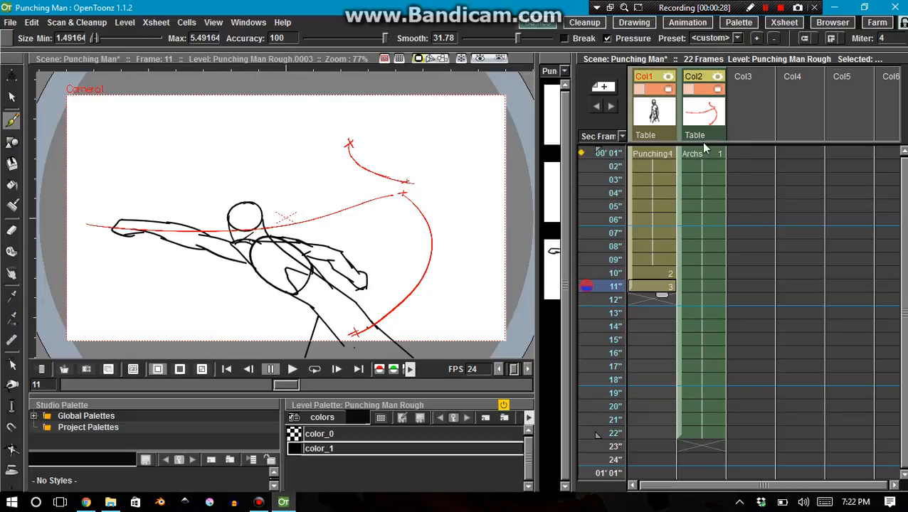
# Step: Inspect the Punching Man Rough and Archs cells at frames 1 and 6, and select the Archs column
pyautogui.click(697, 155)
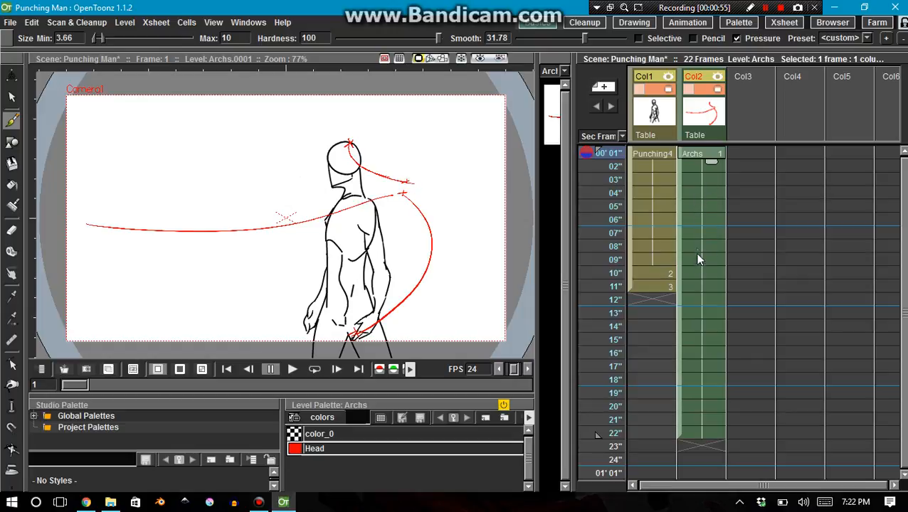
pyautogui.click(645, 221)
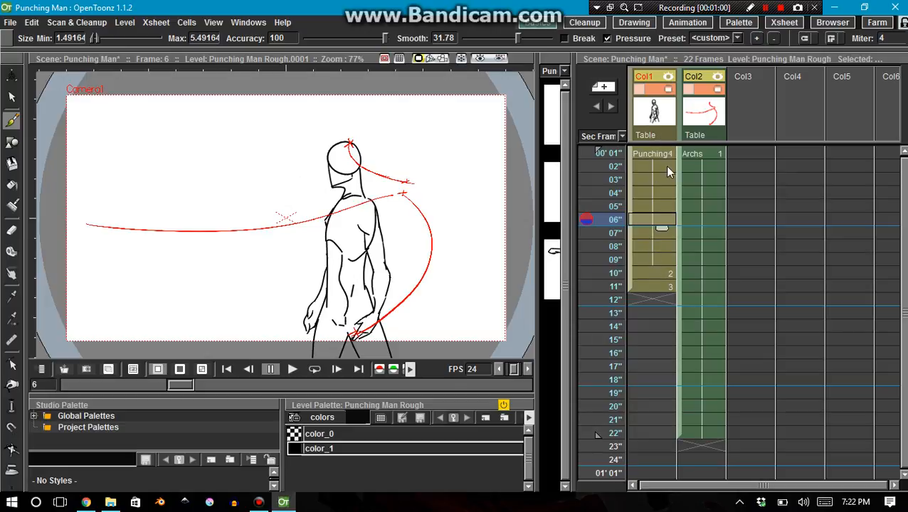
pyautogui.click(690, 233)
pyautogui.click(695, 153)
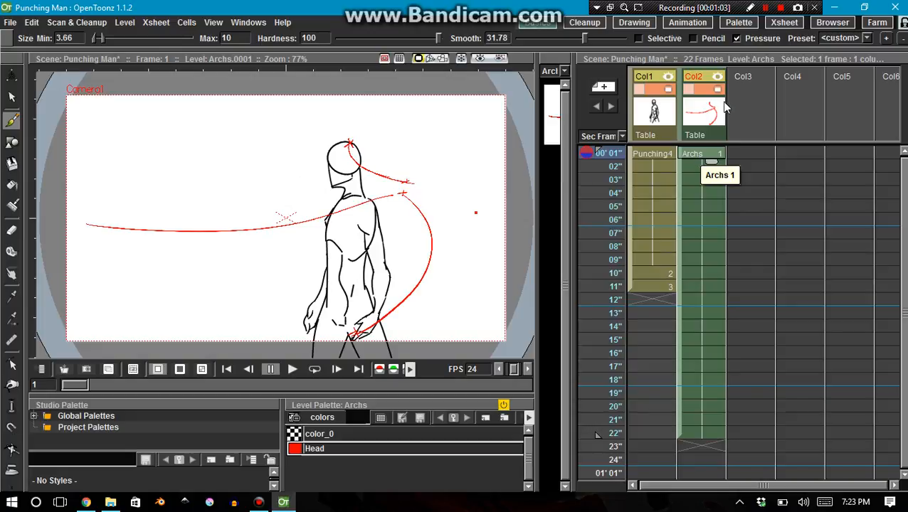
pyautogui.click(683, 84)
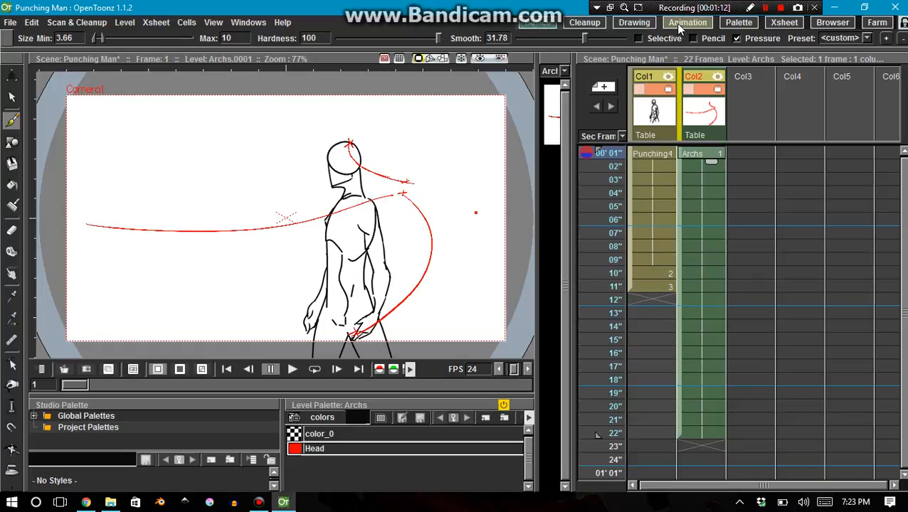
# Step: In the Animation room, compare the Stage and FX schematics and move the Archs node farther above the Col1 node
pyautogui.click(679, 27)
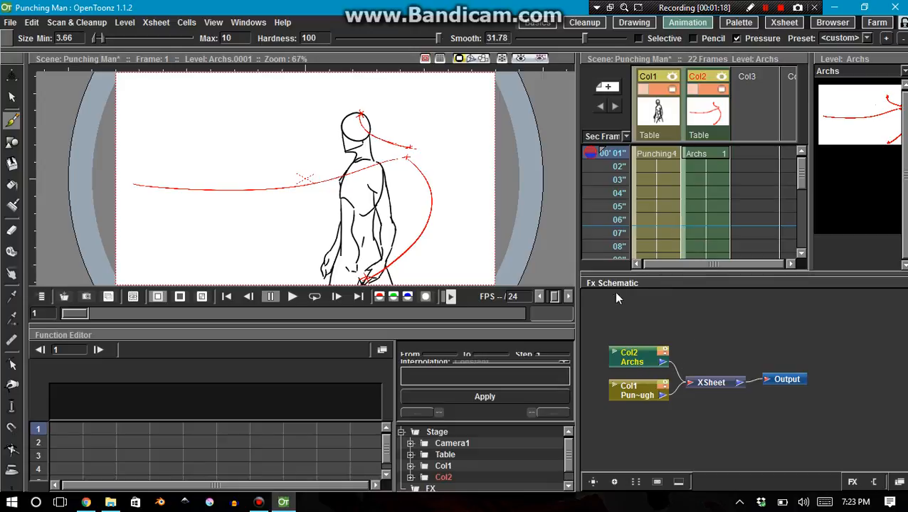
pyautogui.click(898, 483)
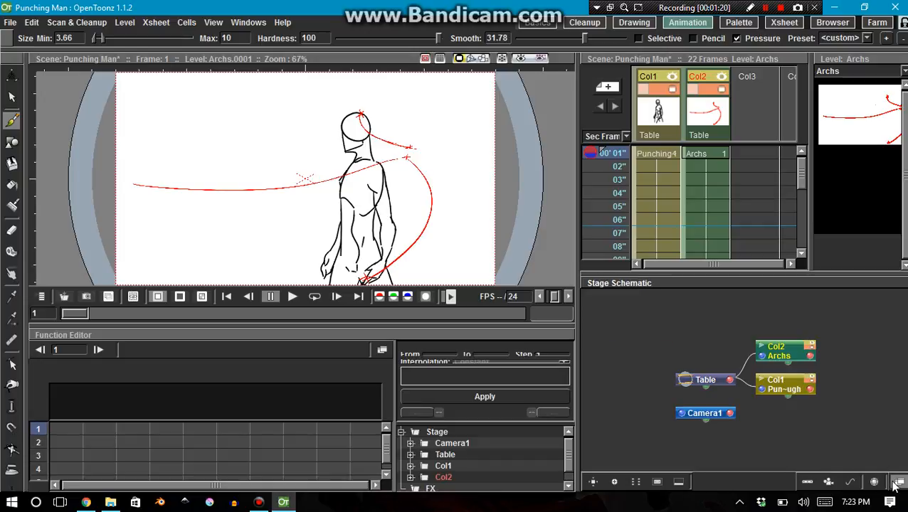
pyautogui.click(897, 483)
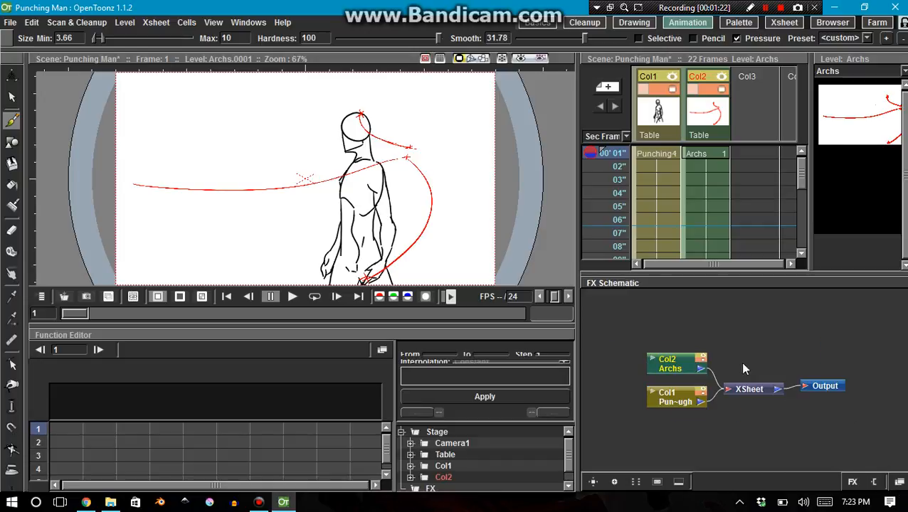
pyautogui.moveTo(674, 357); pyautogui.dragTo(667, 304)
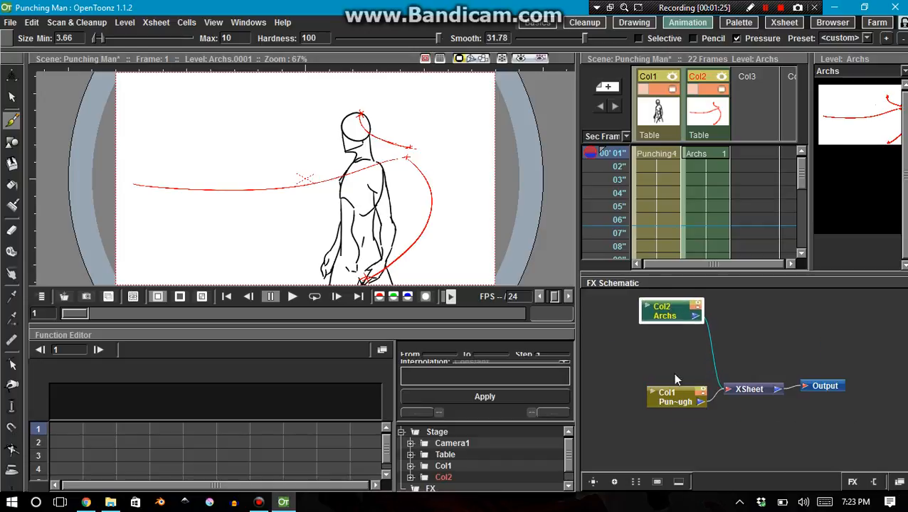
pyautogui.click(896, 483)
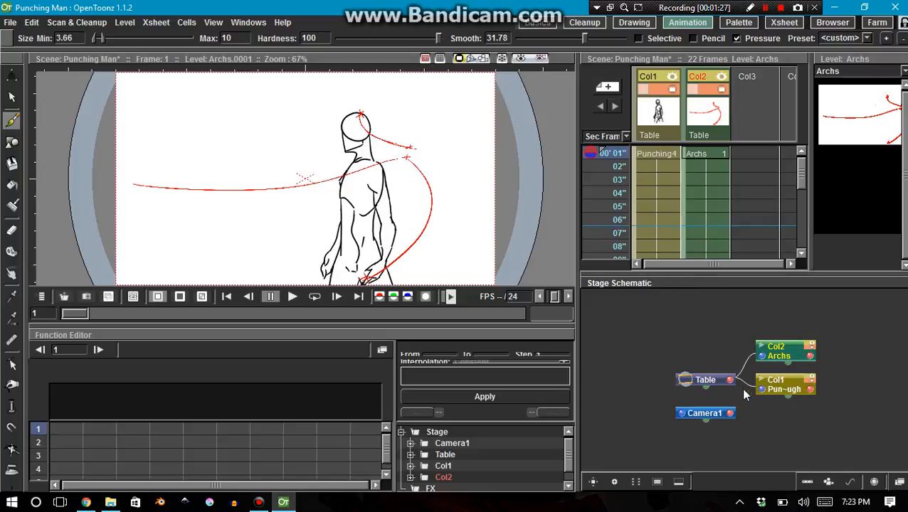
pyautogui.click(896, 483)
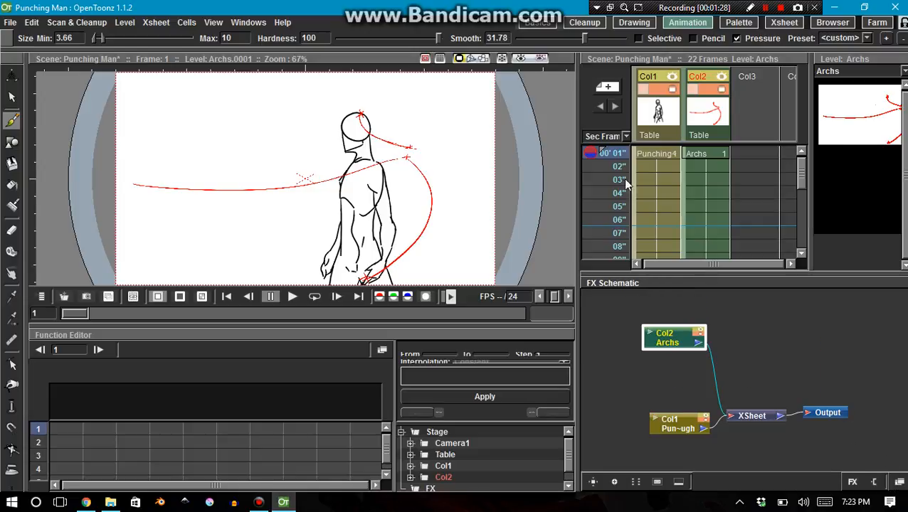
# Step: Return to the Basics room and rename the Col1 column as Man
pyautogui.click(540, 25)
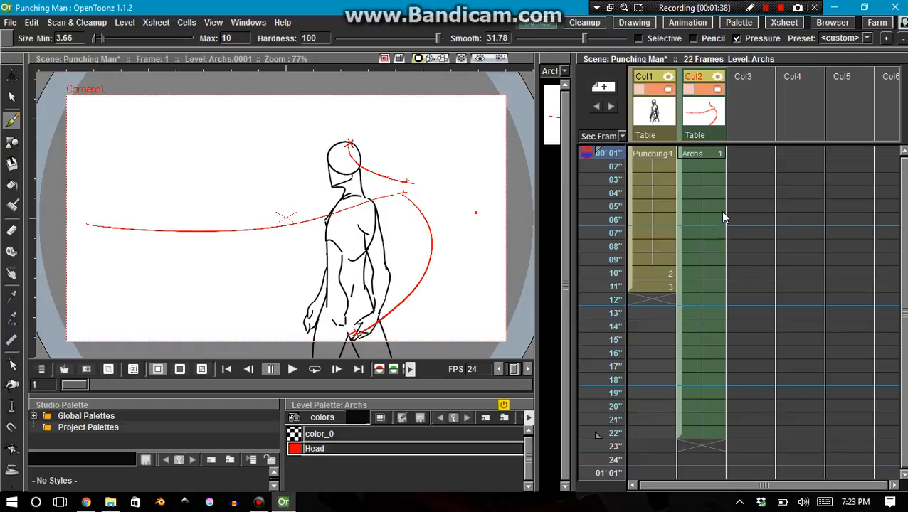
pyautogui.doubleClick(644, 77)
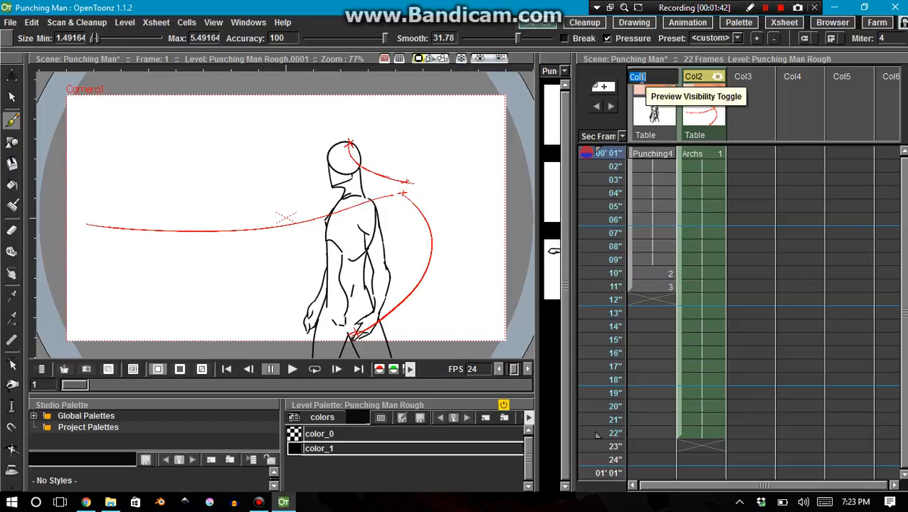
pyautogui.write('Man')
pyautogui.press('Return')
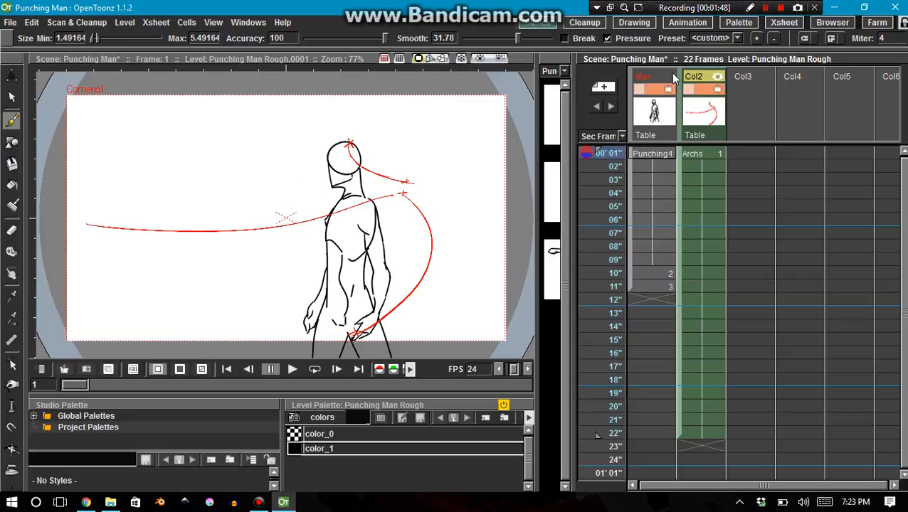
pyautogui.click(668, 102)
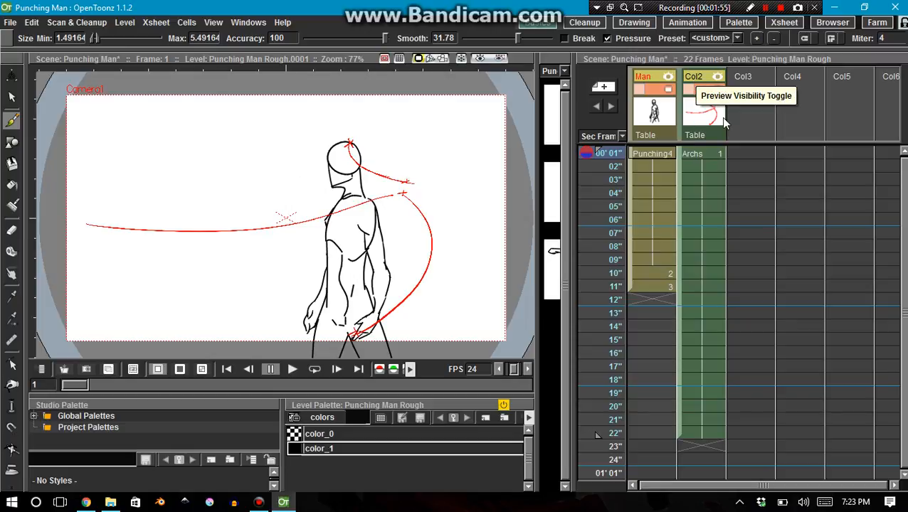
# Step: Rename the Col2 column as Archs
pyautogui.doubleClick(690, 77)
pyautogui.write('A')
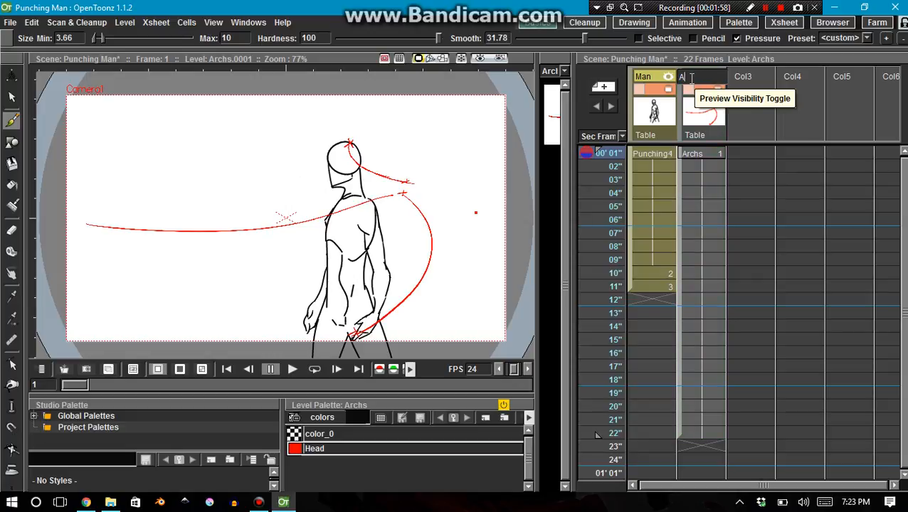
pyautogui.write('rchs')
pyautogui.press('Return')
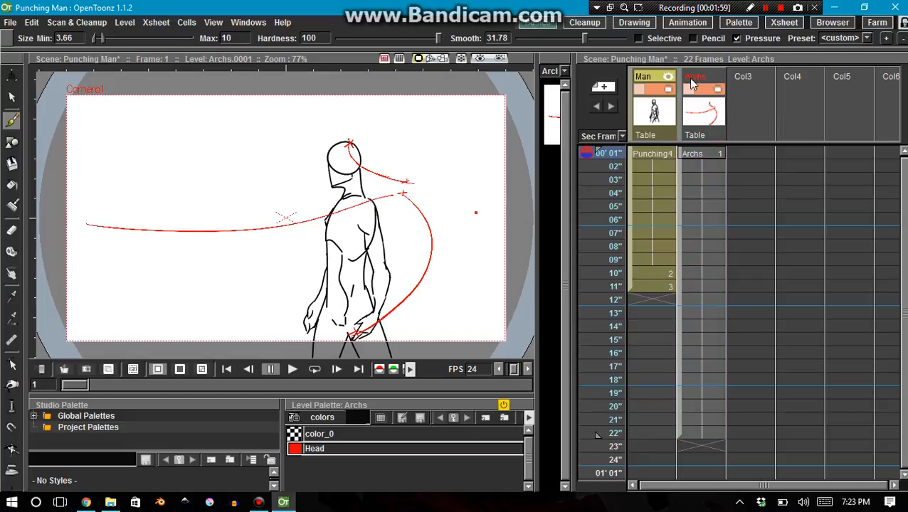
pyautogui.click(695, 79)
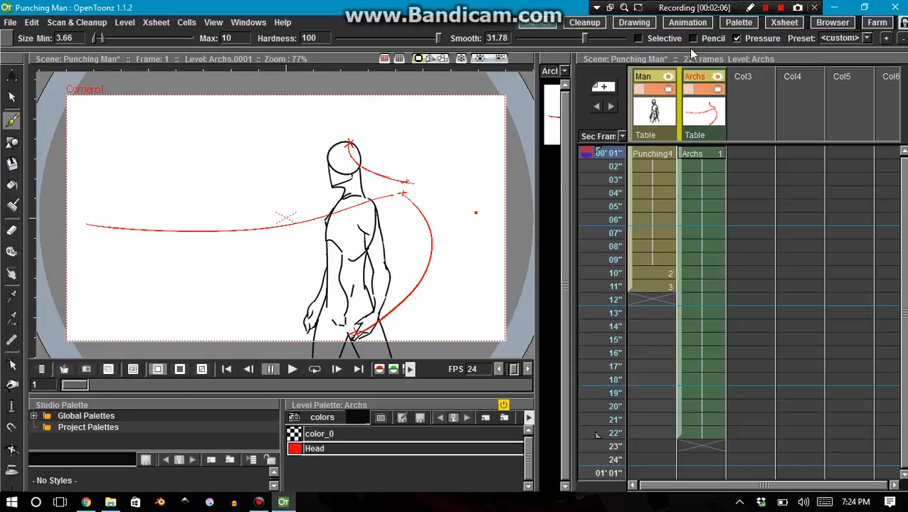
# Step: View the Xsheet room, and check the renamed columns in the Animation room's Stage and FX schematics
pyautogui.click(779, 23)
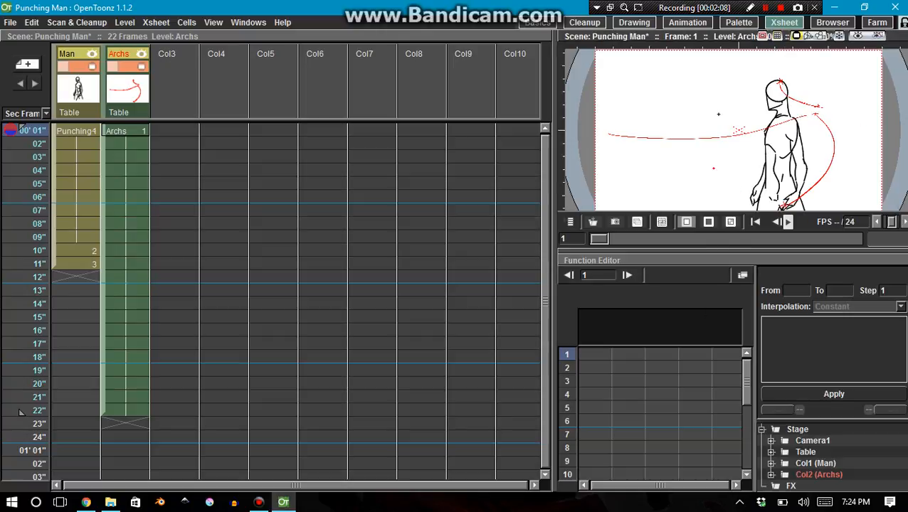
pyautogui.click(687, 22)
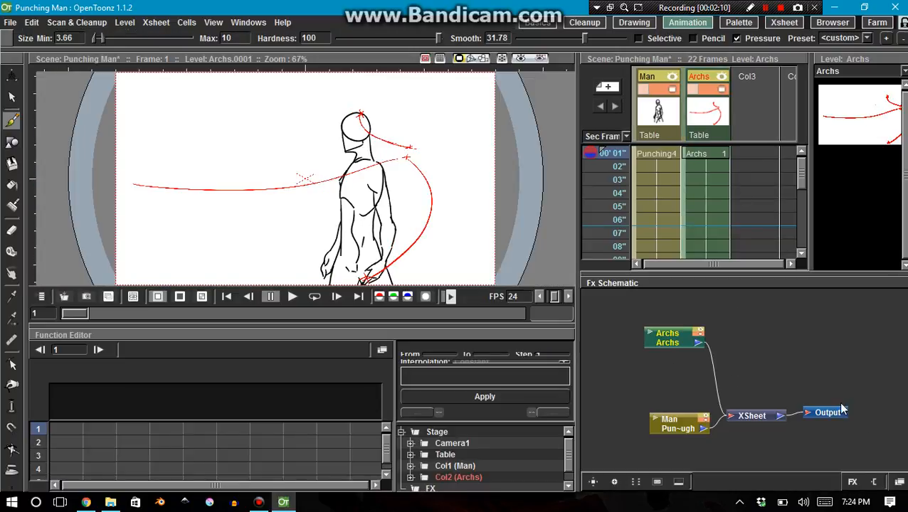
pyautogui.click(899, 482)
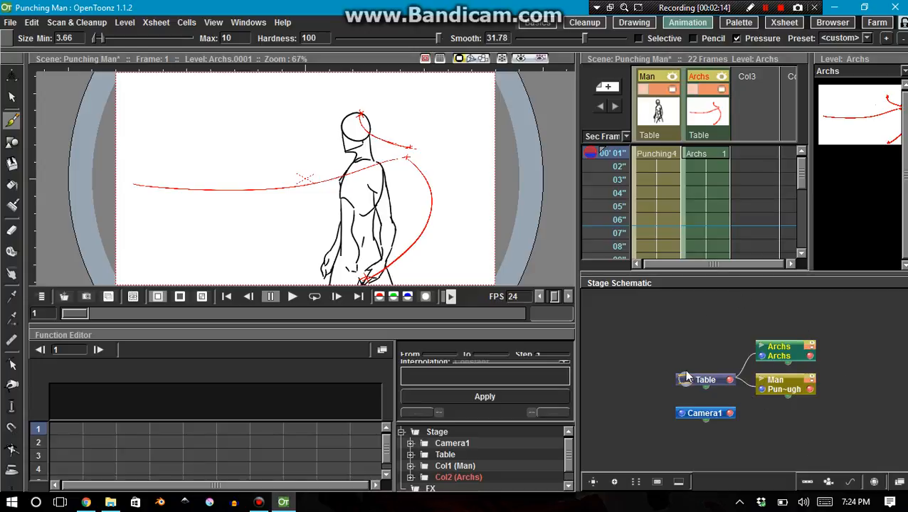
pyautogui.click(899, 483)
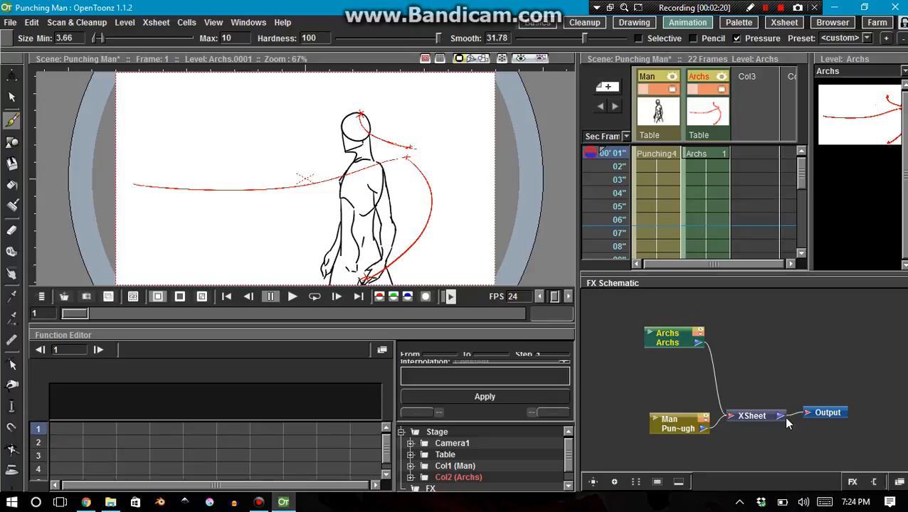
# Step: Browse the Blur effects in the FX Browser and close it without adding an effect
pyautogui.click(852, 482)
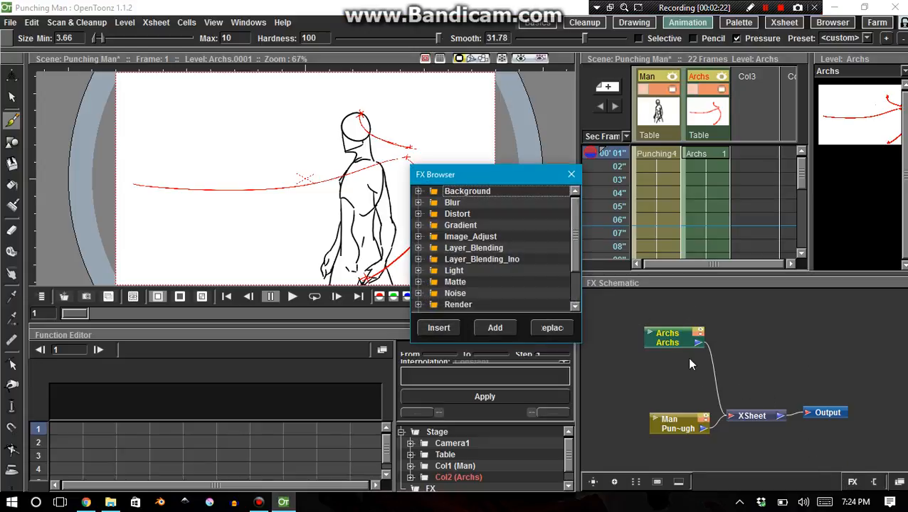
pyautogui.click(432, 204)
pyautogui.doubleClick(432, 204)
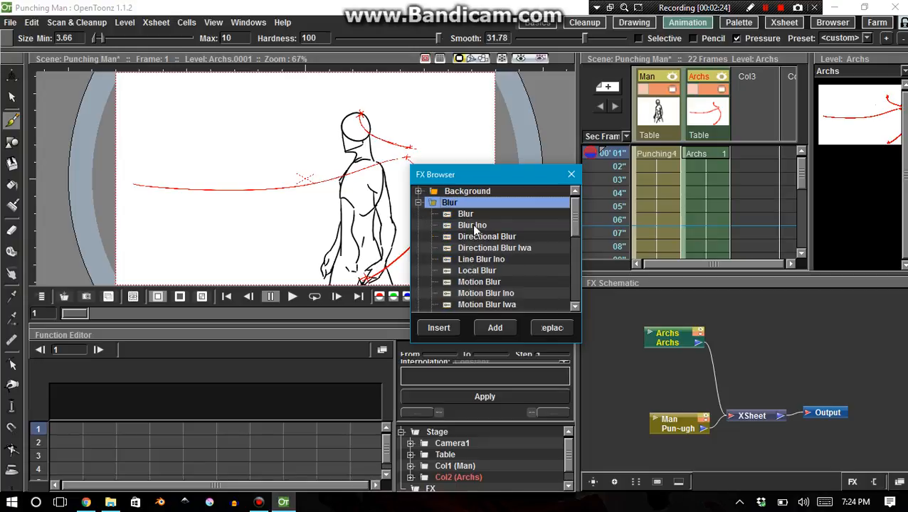
pyautogui.click(571, 176)
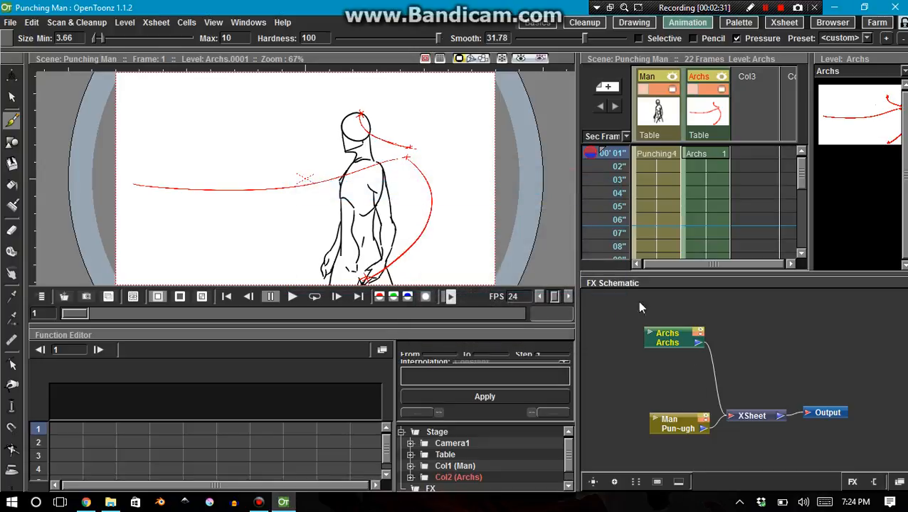
# Step: Save the scene and return to the Basics room
pyautogui.hotkey('ctrl', 's')
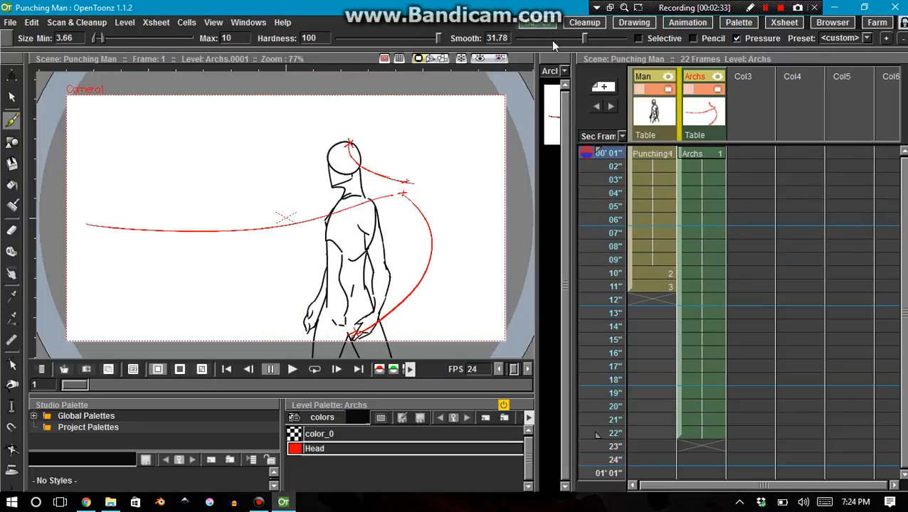
pyautogui.click(542, 24)
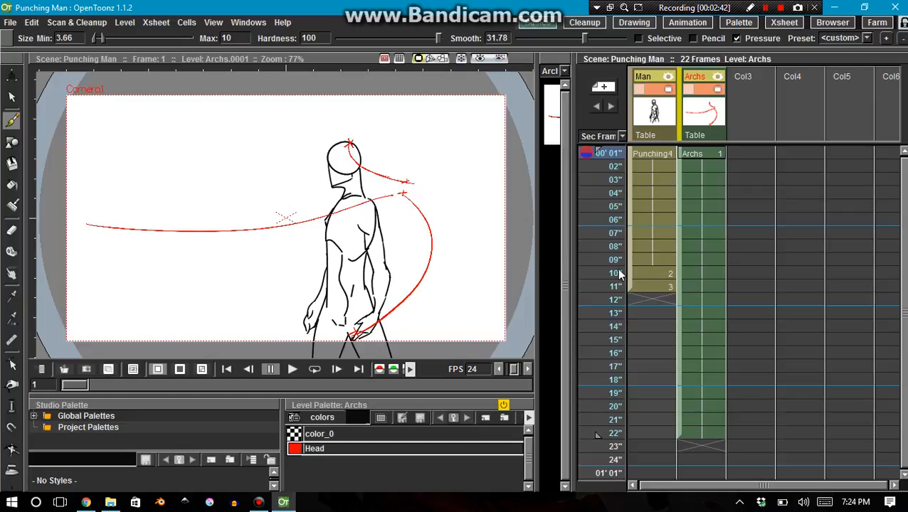
# Step: Loop the animation and try starting the playback range at frame 9, restoring its start to frame 1
pyautogui.click(311, 369)
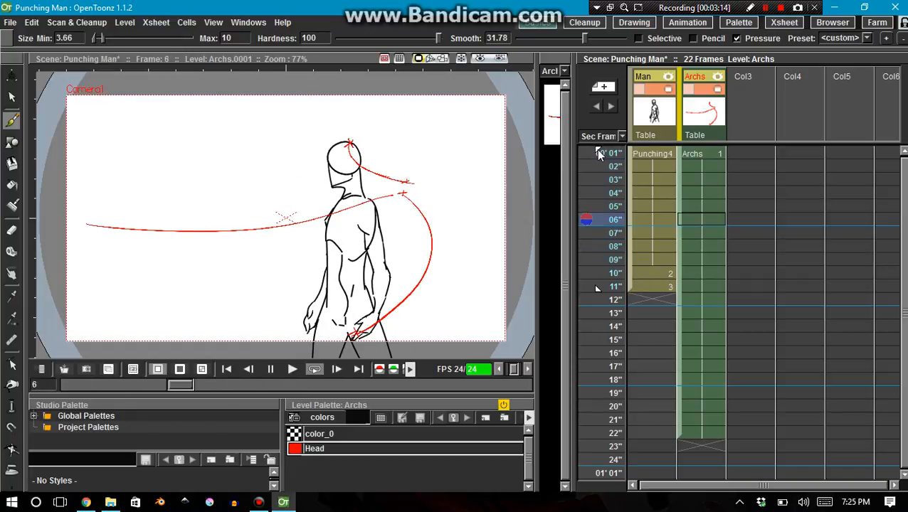
pyautogui.moveTo(598, 153); pyautogui.dragTo(602, 262)
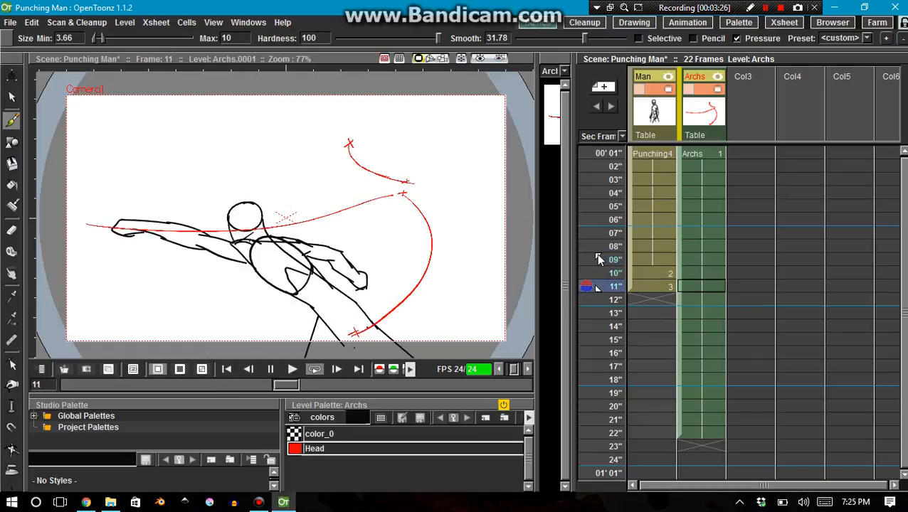
pyautogui.moveTo(596, 253); pyautogui.dragTo(599, 154)
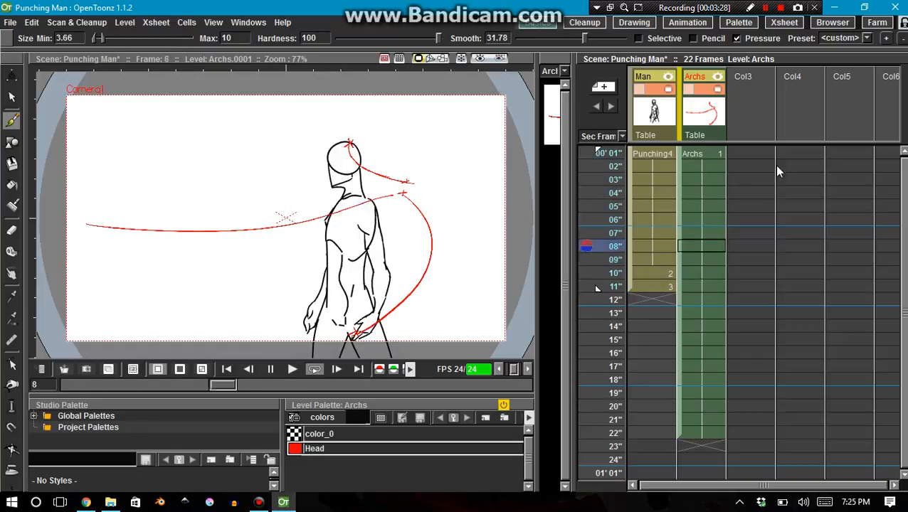
# Step: Extend the end of the playback range beyond frame 11 and play the animation
pyautogui.moveTo(597, 289); pyautogui.dragTo(609, 383)
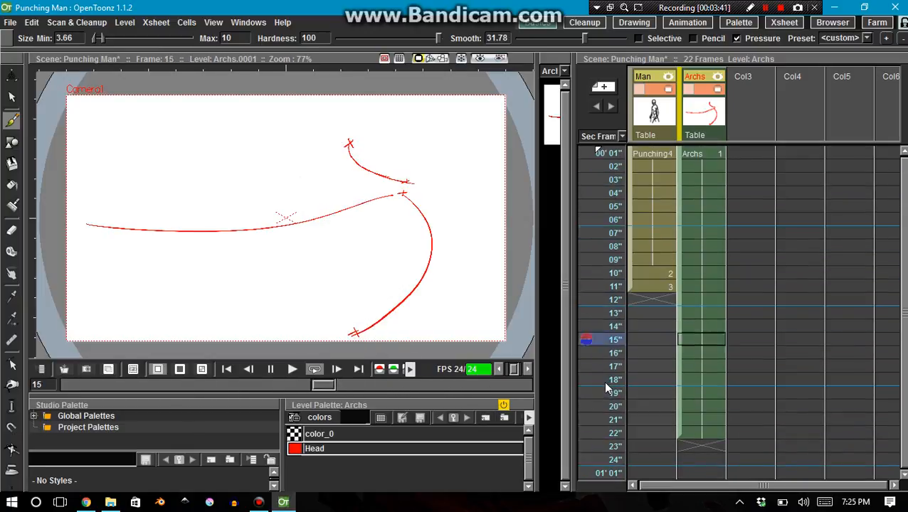
pyautogui.click(292, 373)
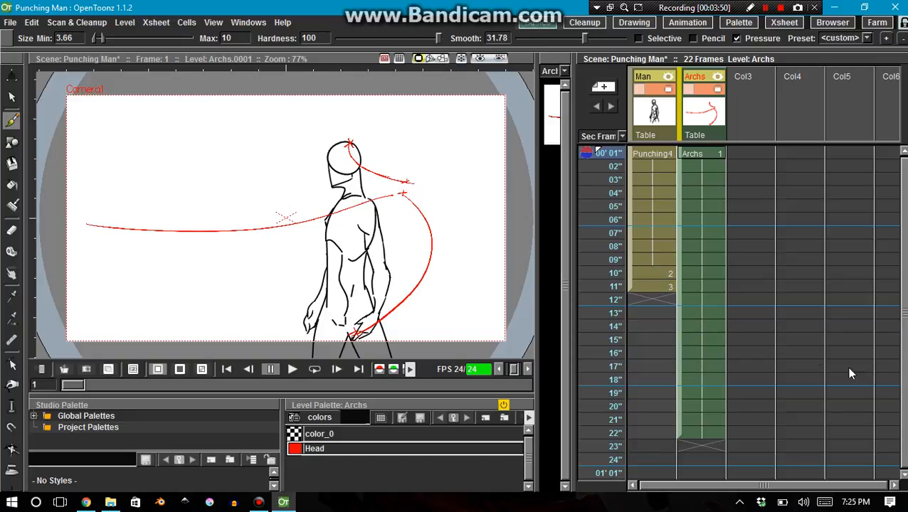
# Step: Extend the Archs column's exposure to 29 frames and shorten it back to frame 22
pyautogui.click(691, 435)
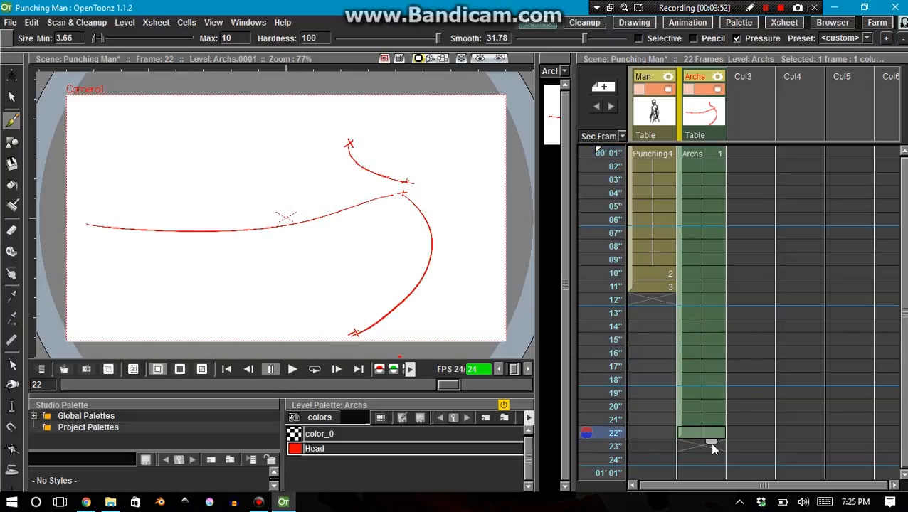
pyautogui.moveTo(711, 442); pyautogui.dragTo(684, 278)
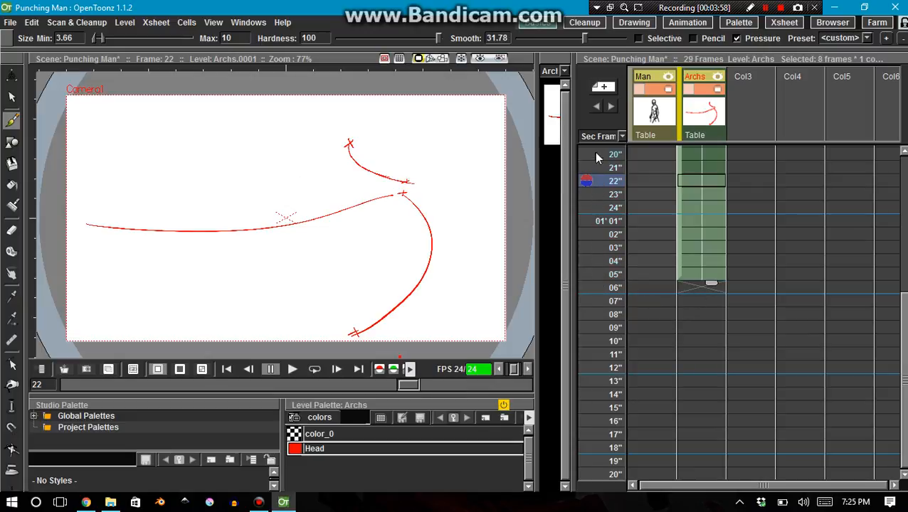
pyautogui.scroll(5, 593, 151)
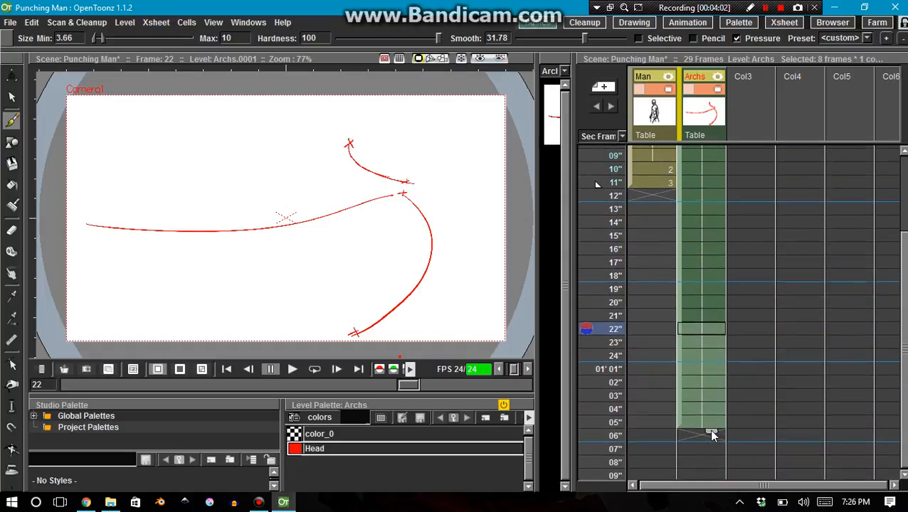
pyautogui.moveTo(713, 433); pyautogui.dragTo(710, 338)
pyautogui.click(701, 303)
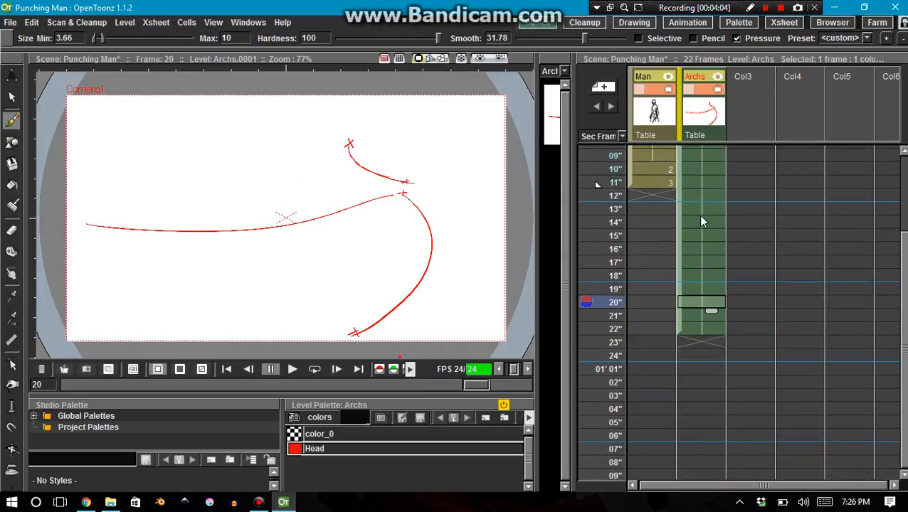
pyautogui.click(710, 329)
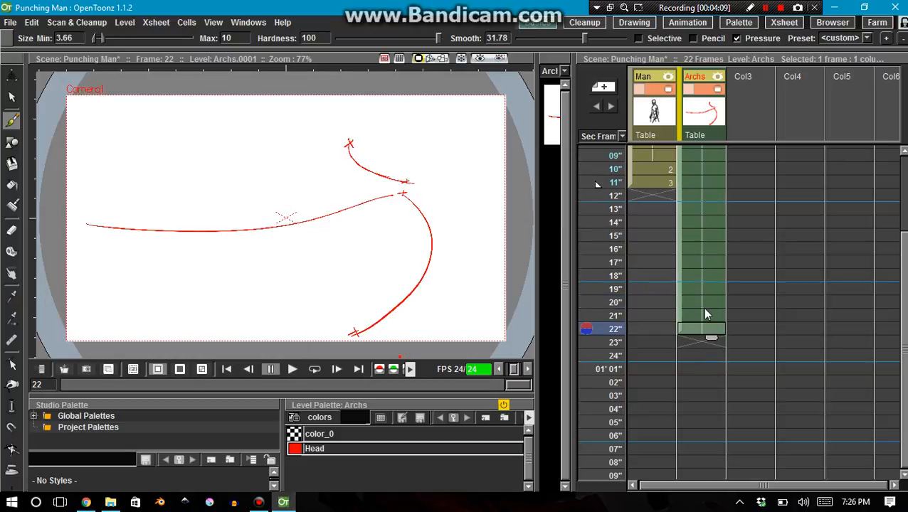
# Step: Shorten the Archs column's exposure so that it ends at frame 11, level with the Man column
pyautogui.click(696, 168)
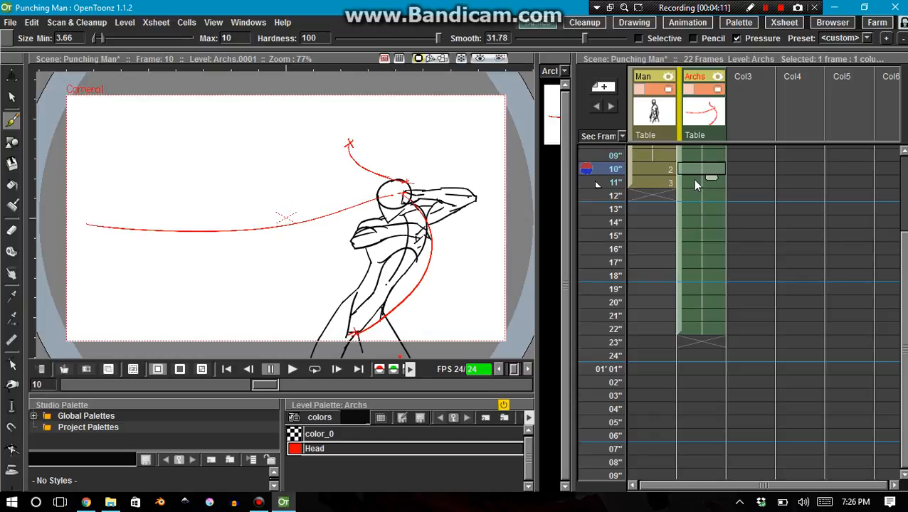
pyautogui.moveTo(696, 184); pyautogui.dragTo(699, 263)
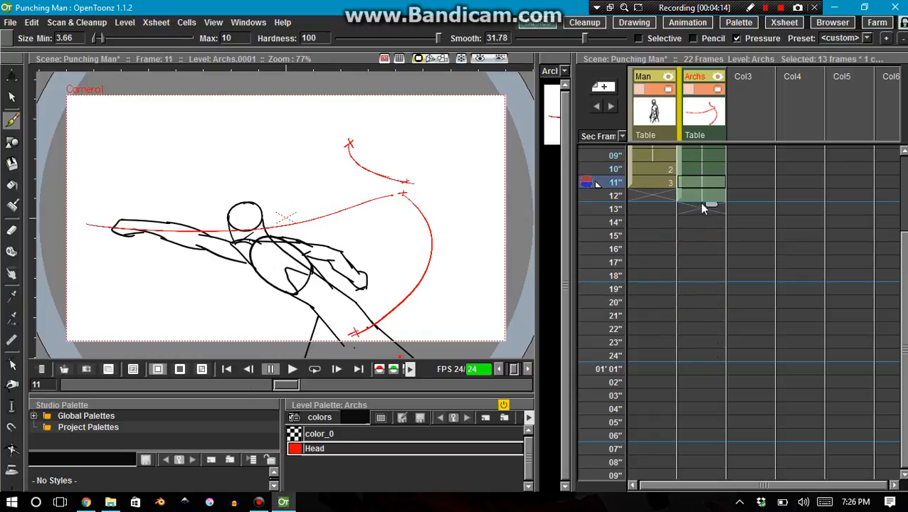
pyautogui.moveTo(701, 207); pyautogui.dragTo(700, 195)
pyautogui.click(721, 304)
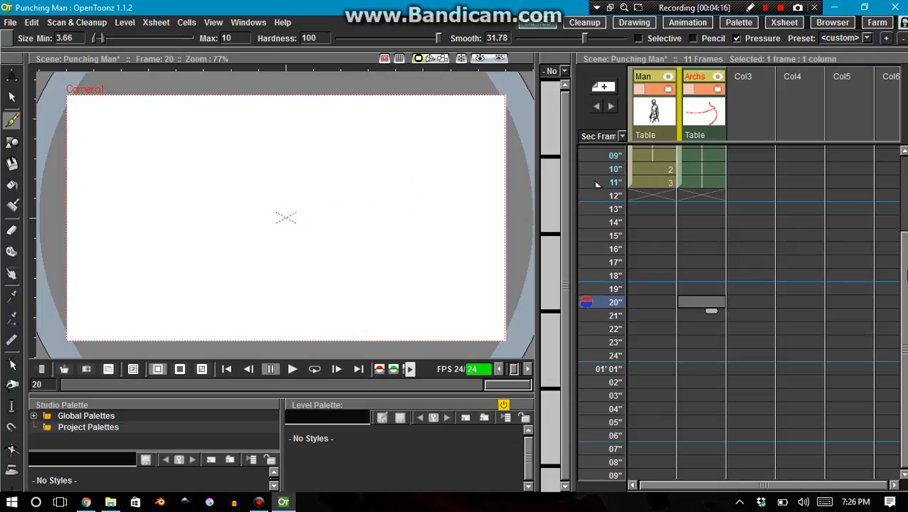
pyautogui.scroll(4, 889, 155)
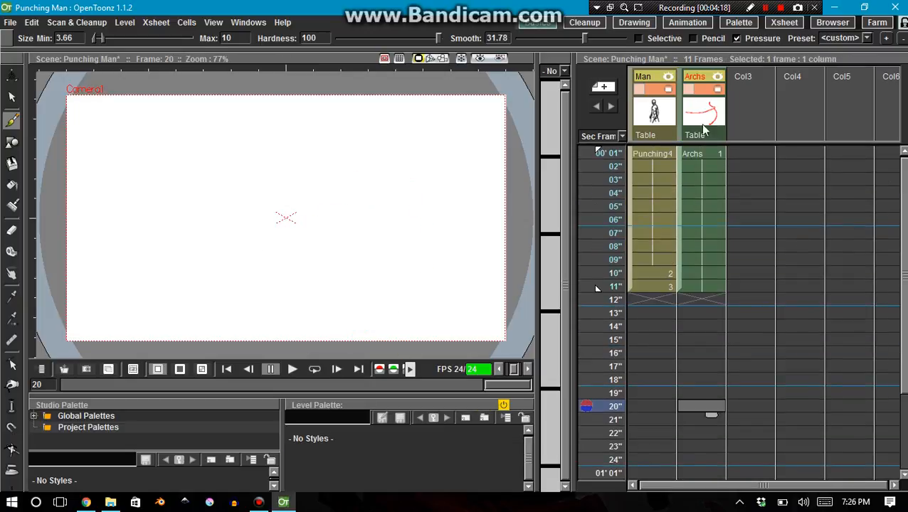
# Step: Lock the Man column and try to draw with the Brush on its empty frame 12
pyautogui.click(643, 179)
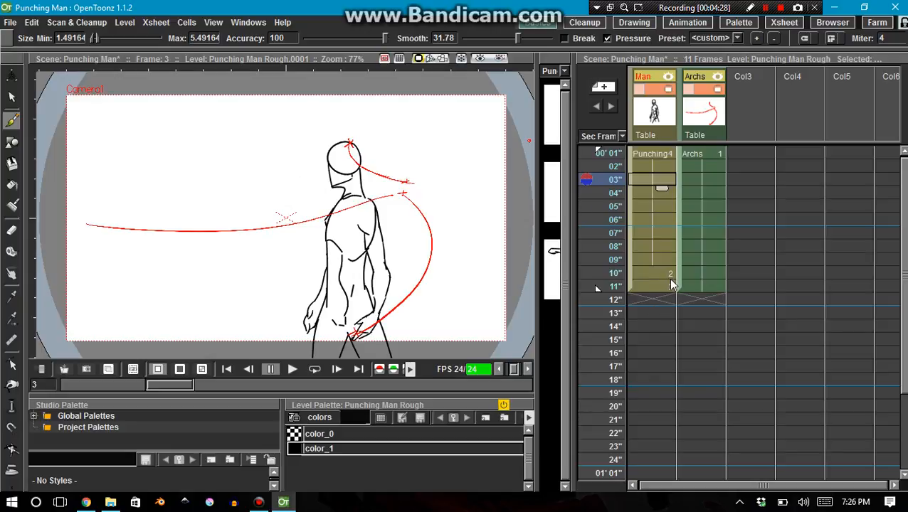
pyautogui.click(638, 89)
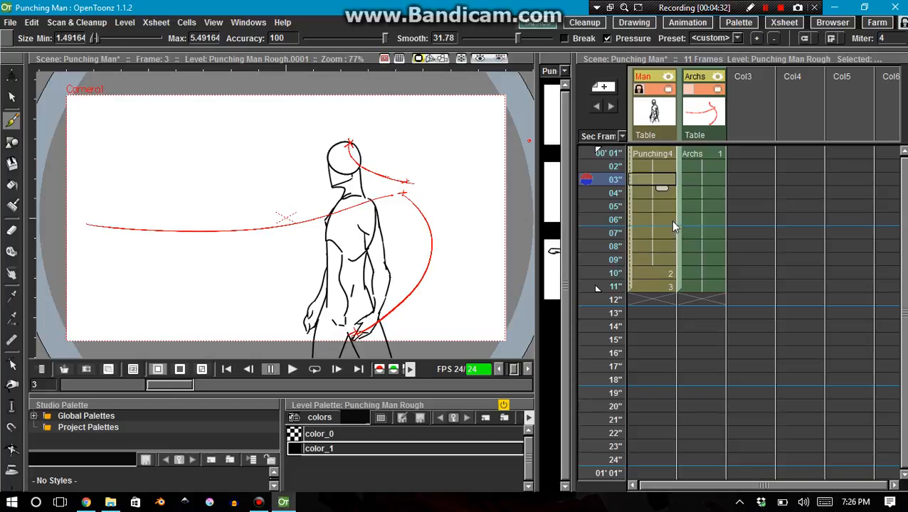
pyautogui.click(651, 302)
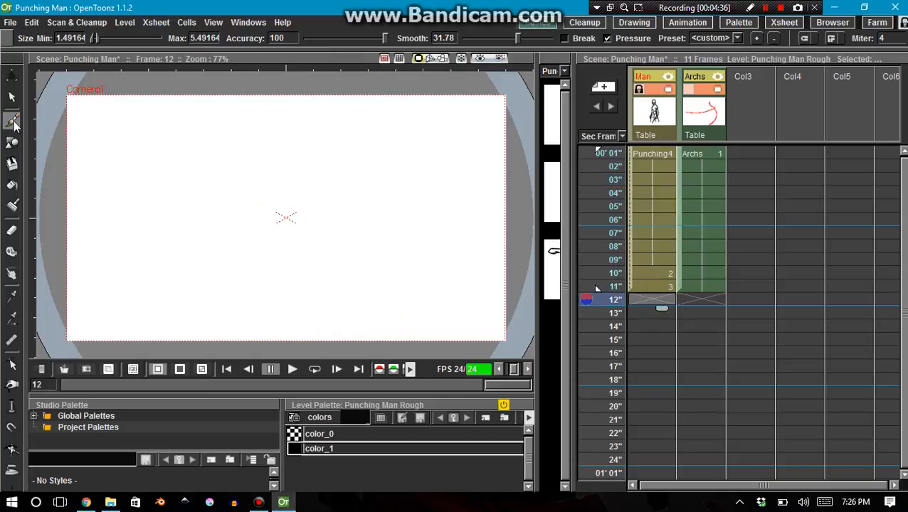
pyautogui.click(270, 230)
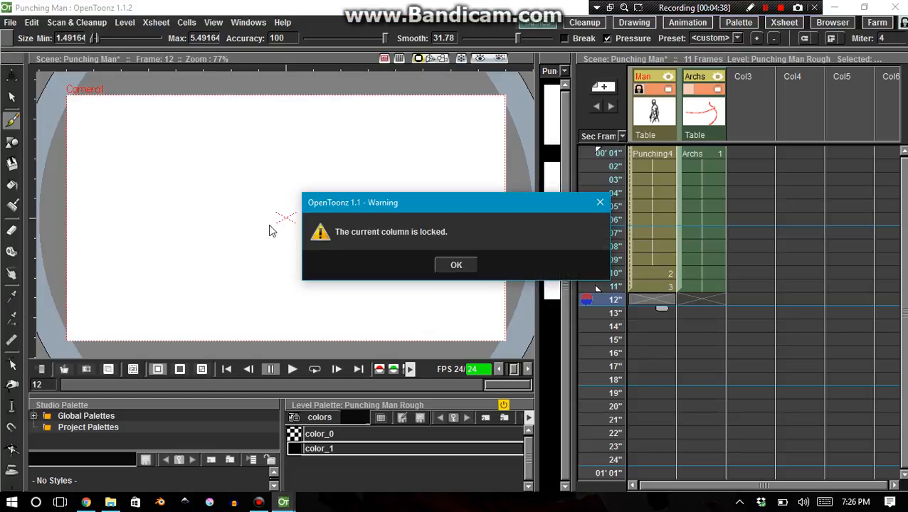
pyautogui.click(444, 264)
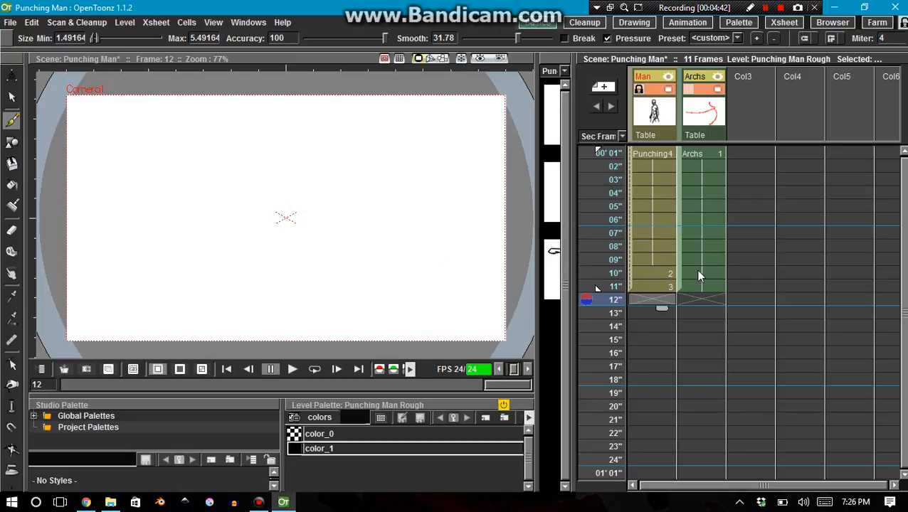
# Step: Try to extend the locked Man column's exposure past frame 11, and unlock the column
pyautogui.click(640, 286)
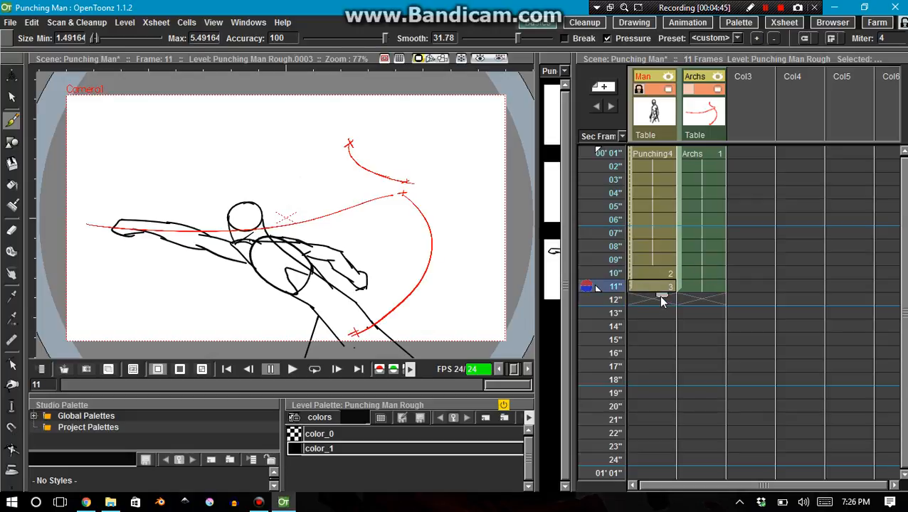
pyautogui.moveTo(661, 297); pyautogui.dragTo(653, 397)
pyautogui.click(644, 408)
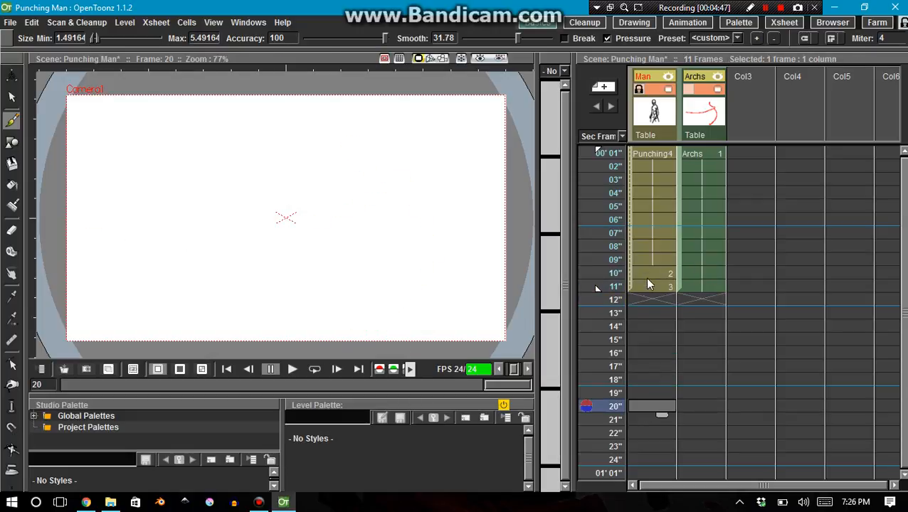
pyautogui.click(649, 286)
pyautogui.moveTo(661, 296); pyautogui.dragTo(659, 384)
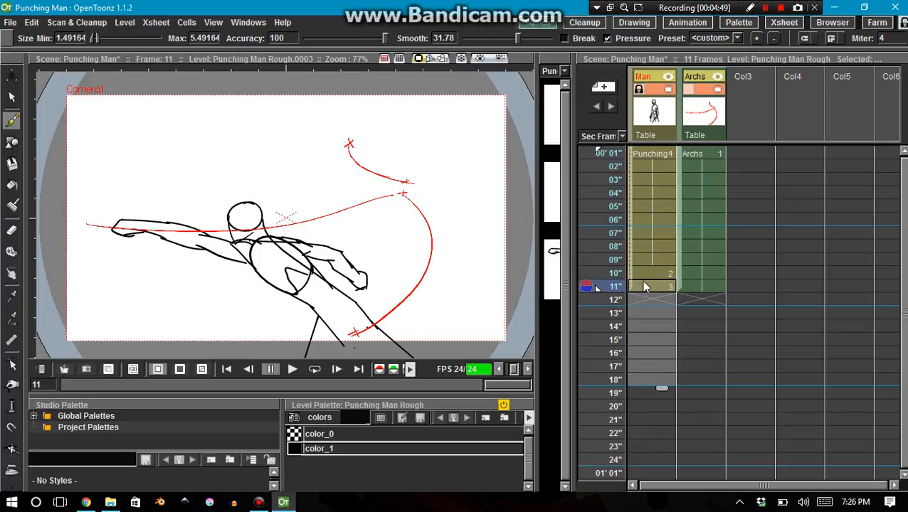
pyautogui.click(641, 261)
pyautogui.moveTo(631, 249); pyautogui.dragTo(695, 400)
pyautogui.click(638, 288)
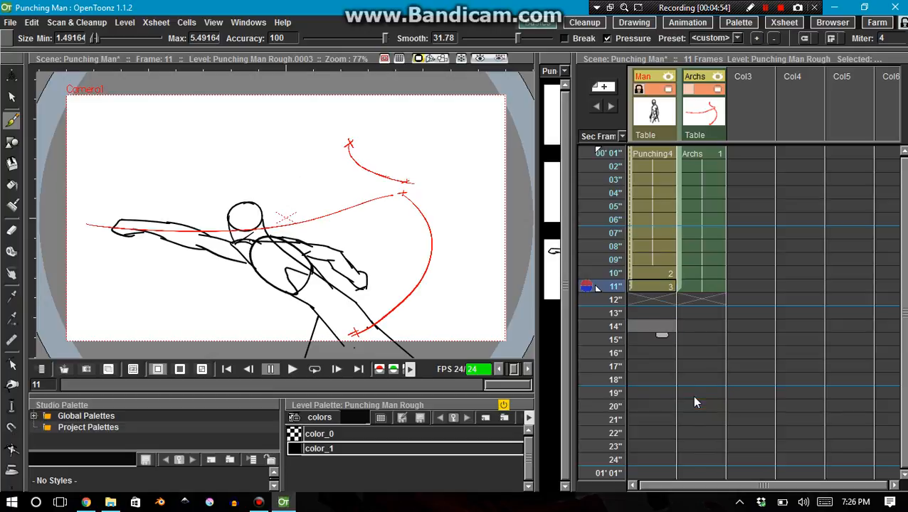
pyautogui.click(643, 298)
pyautogui.click(639, 286)
pyautogui.click(633, 248)
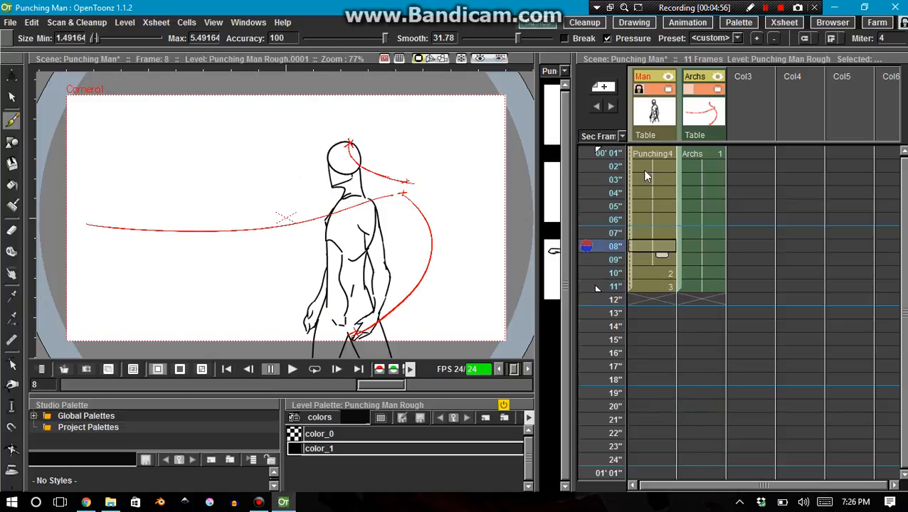
pyautogui.click(638, 90)
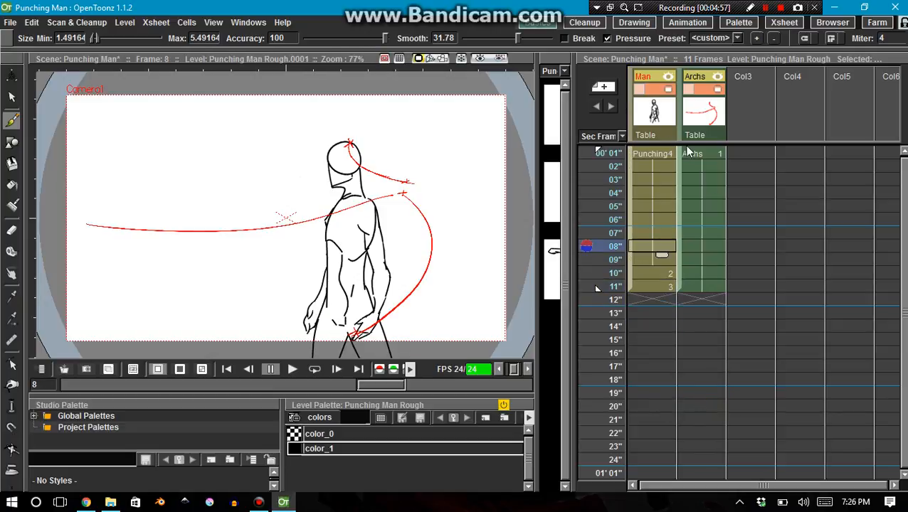
# Step: Lower the Archs column's opacity to 19%, and raise it to 59%
pyautogui.click(703, 94)
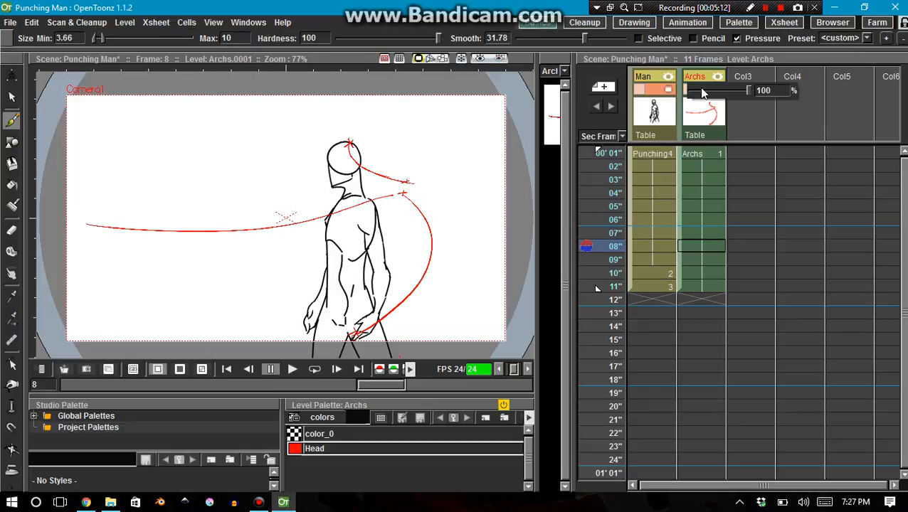
pyautogui.click(701, 96)
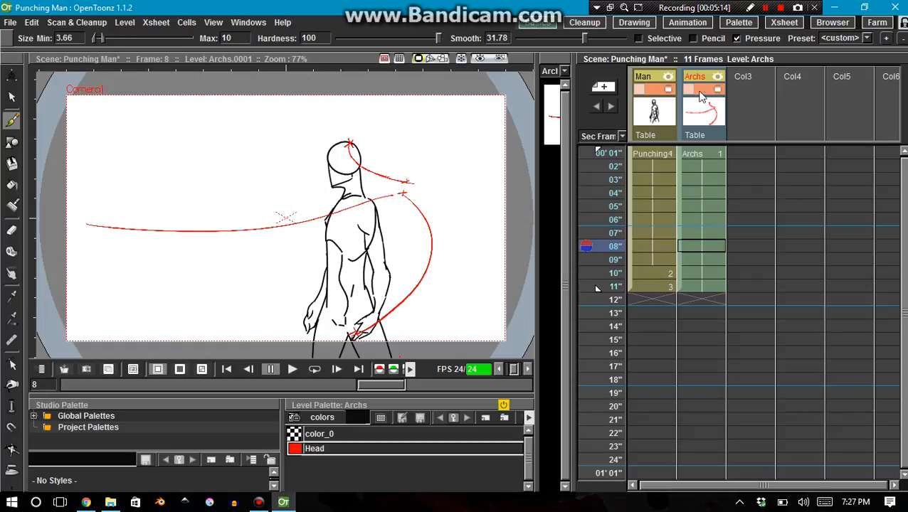
pyautogui.click(701, 91)
pyautogui.moveTo(747, 92); pyautogui.dragTo(702, 99)
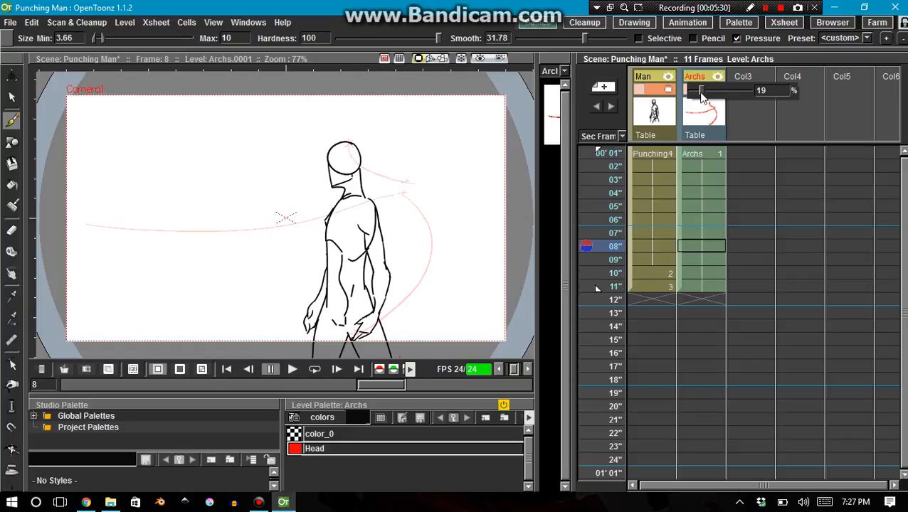
pyautogui.moveTo(700, 91); pyautogui.dragTo(724, 98)
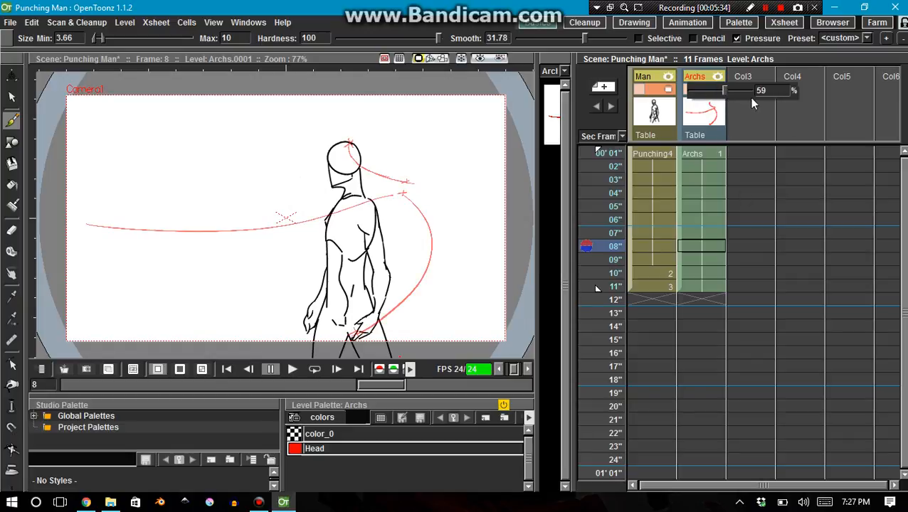
# Step: Step through the Archs column from frame 4 to frame 11 and back to frame 1 to examine the faded arcs over each pose
pyautogui.click(685, 225)
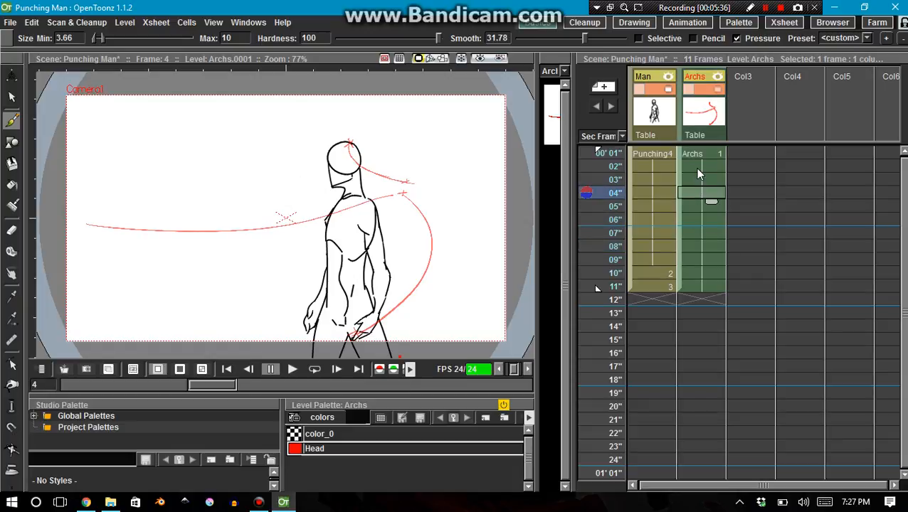
pyautogui.click(690, 207)
pyautogui.click(692, 246)
pyautogui.click(691, 272)
pyautogui.click(691, 286)
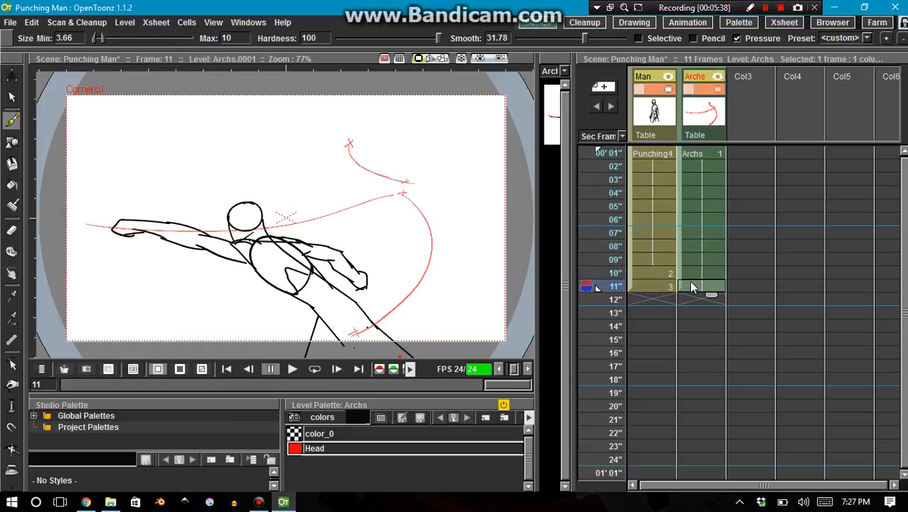
pyautogui.click(693, 245)
pyautogui.click(694, 232)
pyautogui.click(697, 207)
pyautogui.click(700, 154)
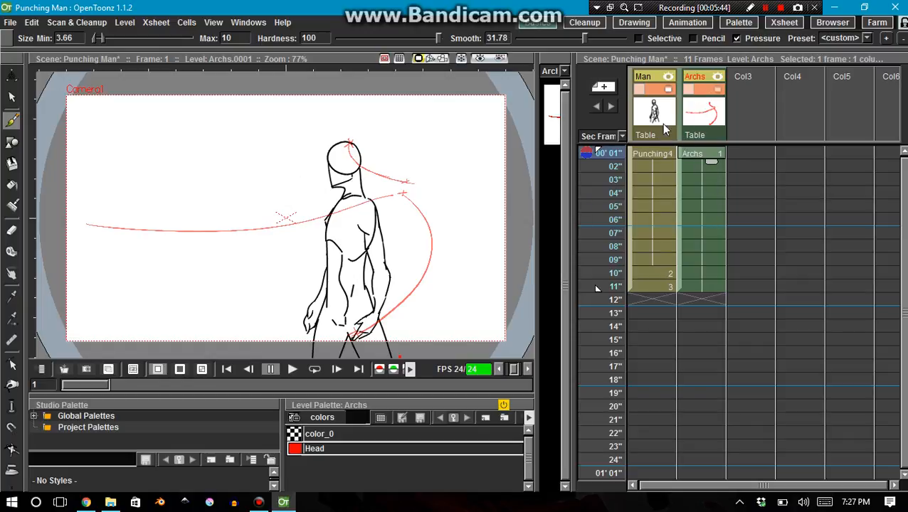
# Step: Hide and show the Archs and Man columns in turn in the camera stand view
pyautogui.click(706, 90)
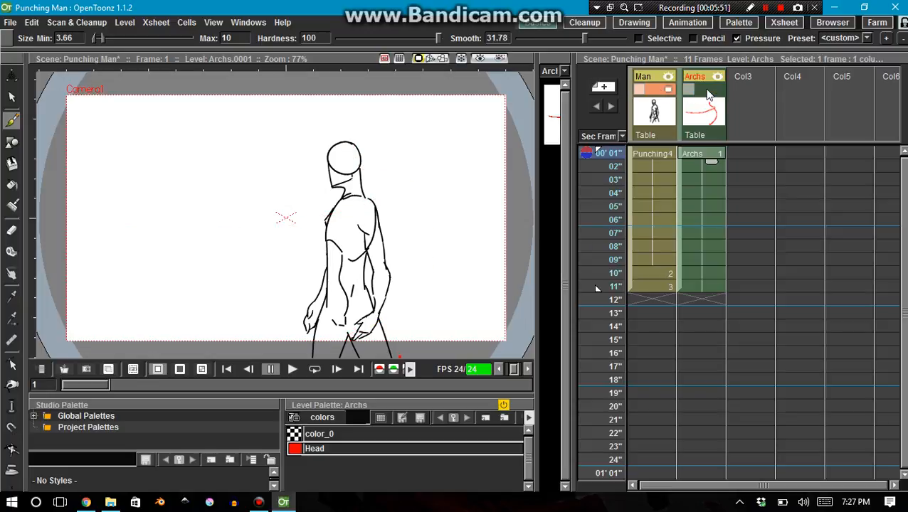
pyautogui.click(702, 89)
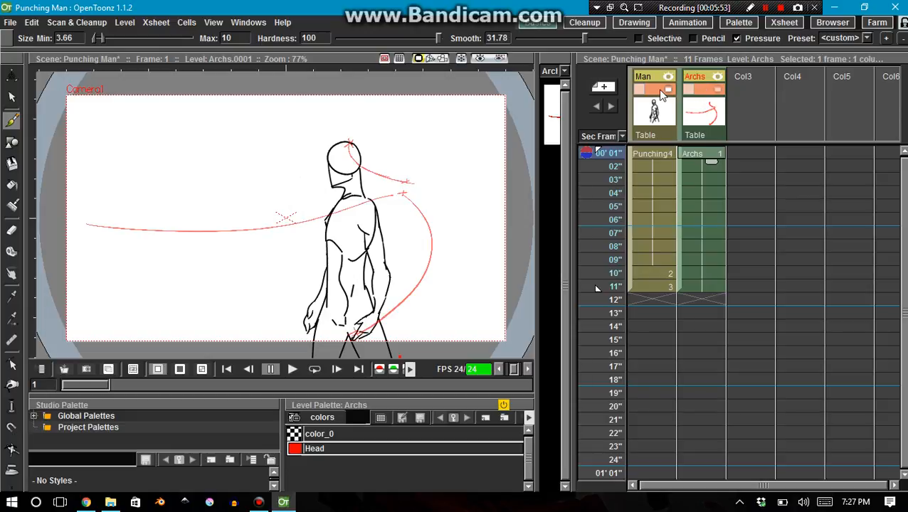
pyautogui.click(661, 94)
pyautogui.click(662, 93)
pyautogui.click(699, 94)
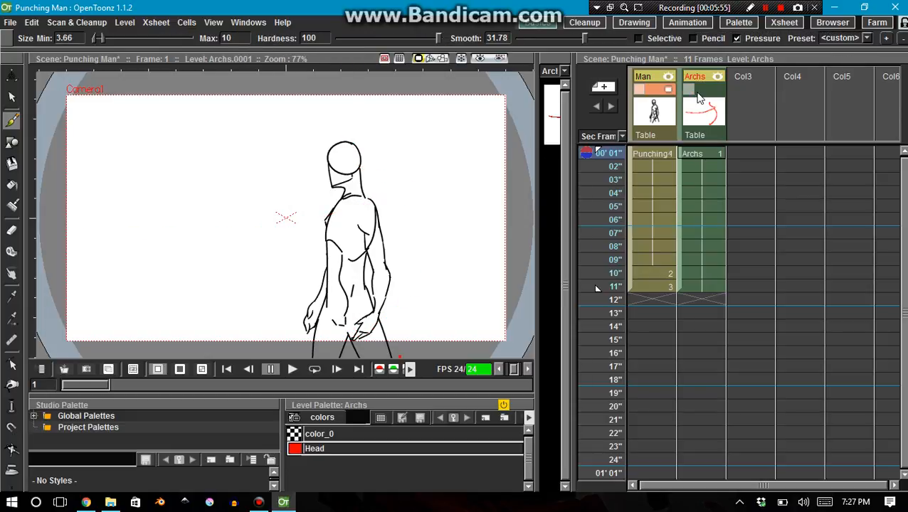
pyautogui.click(696, 96)
# Step: Toggle the Archs column's camera stand visibility off and on at frame 10 and again at frame 1
pyautogui.click(700, 273)
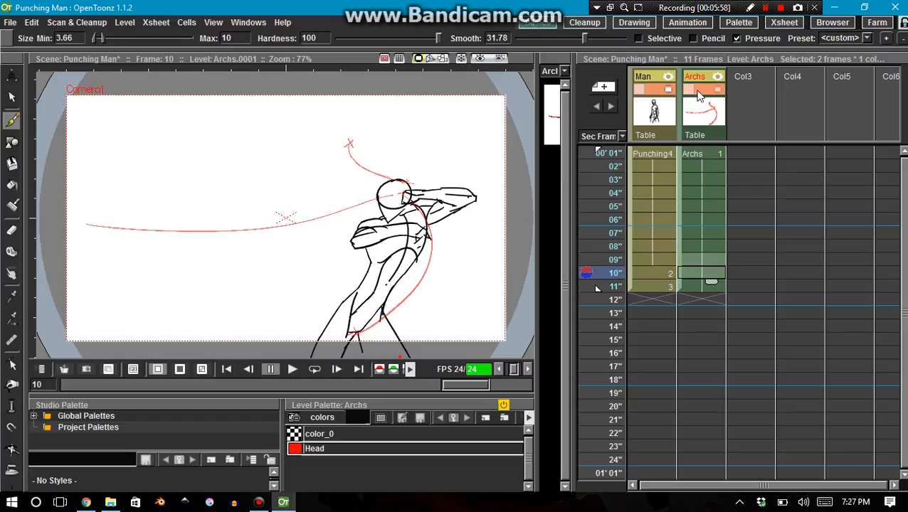
pyautogui.click(698, 93)
pyautogui.click(703, 93)
pyautogui.click(698, 152)
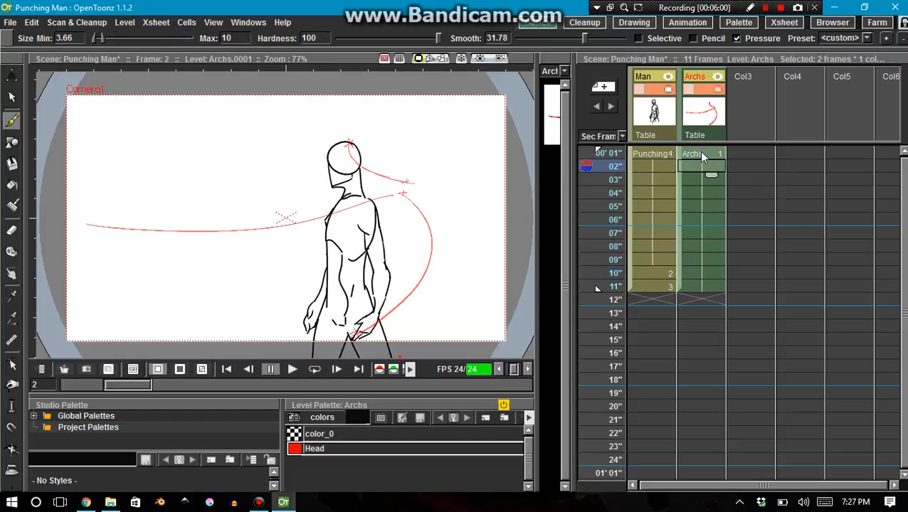
pyautogui.click(702, 91)
pyautogui.click(715, 91)
pyautogui.click(716, 91)
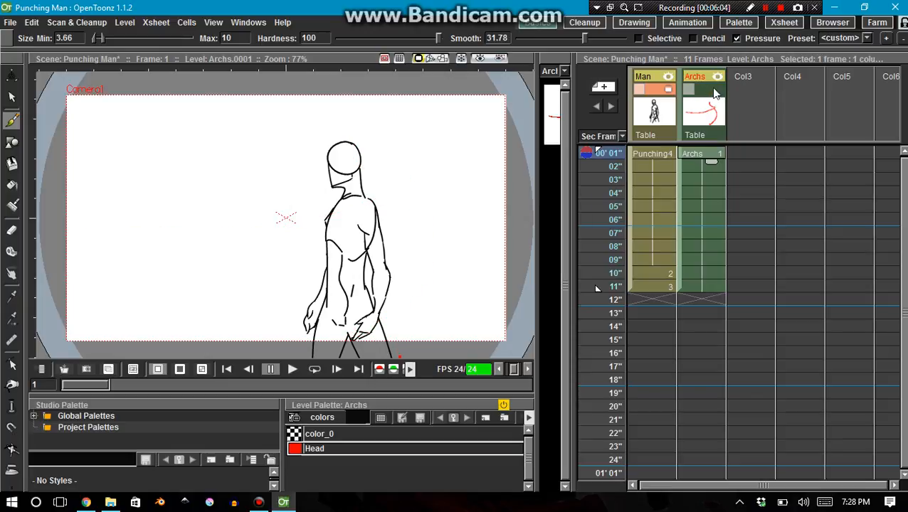
pyautogui.click(715, 92)
# Step: Toggle the Man column's camera stand visibility off and back on twice
pyautogui.click(663, 95)
pyautogui.click(664, 93)
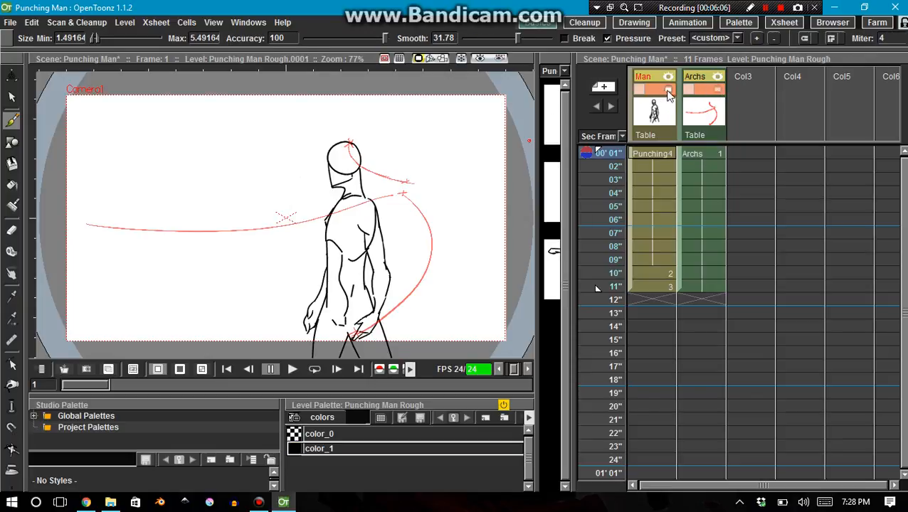
pyautogui.click(669, 94)
pyautogui.click(673, 95)
# Step: Turn off the Man column's preview visibility
pyautogui.click(667, 77)
pyautogui.click(667, 78)
pyautogui.click(667, 77)
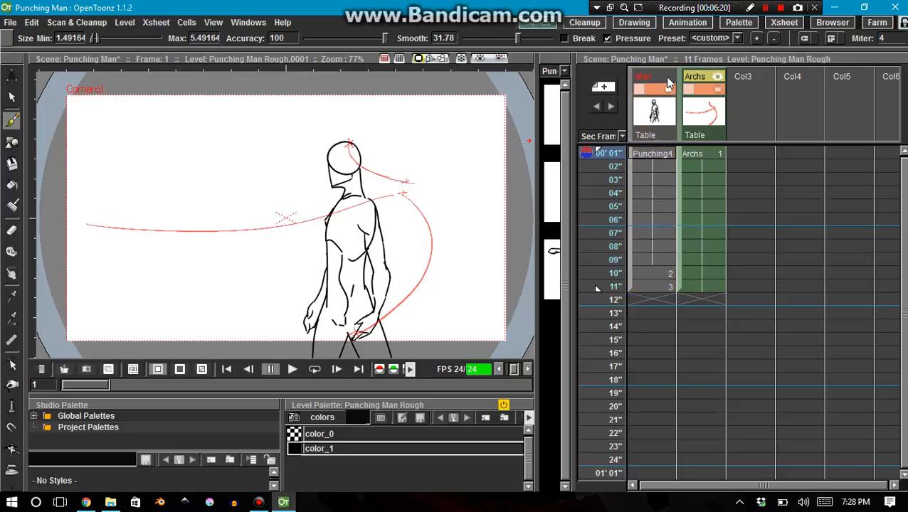
# Step: Toggle the Man column's preview visibility repeatedly, leaving it turned on
pyautogui.click(668, 78)
pyautogui.click(667, 77)
pyautogui.click(667, 78)
pyautogui.click(668, 78)
pyautogui.click(667, 78)
pyautogui.click(668, 79)
pyautogui.click(667, 77)
pyautogui.click(667, 78)
pyautogui.click(668, 77)
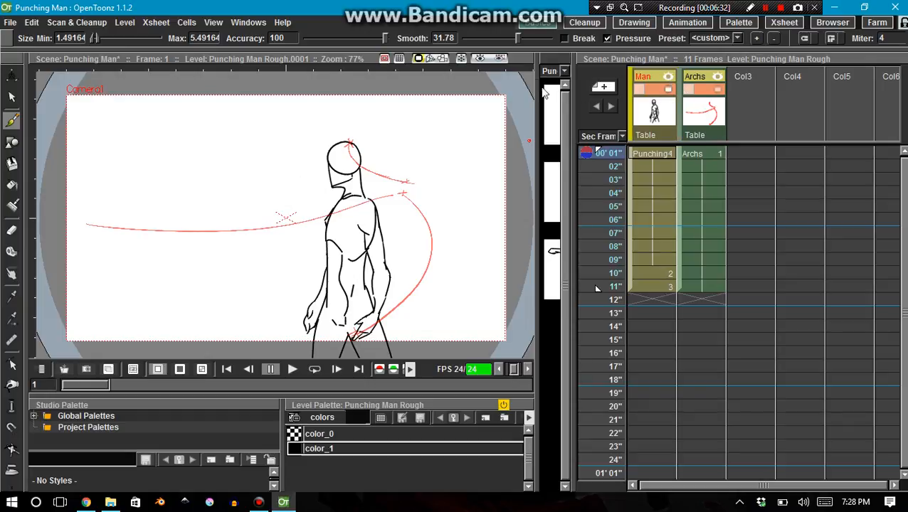
# Step: Compare the viewer's normal and preview display of the artwork, including close up where the red arc crosses the head outline
pyautogui.click(481, 60)
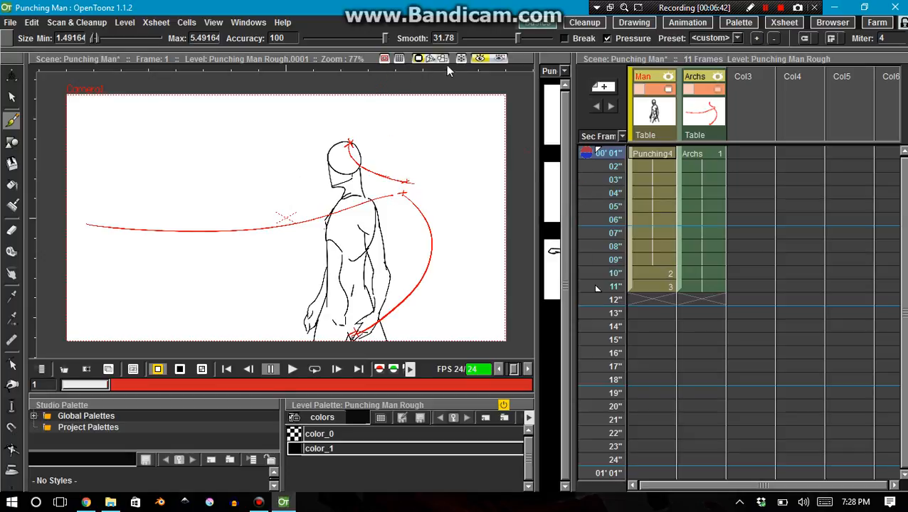
pyautogui.click(481, 60)
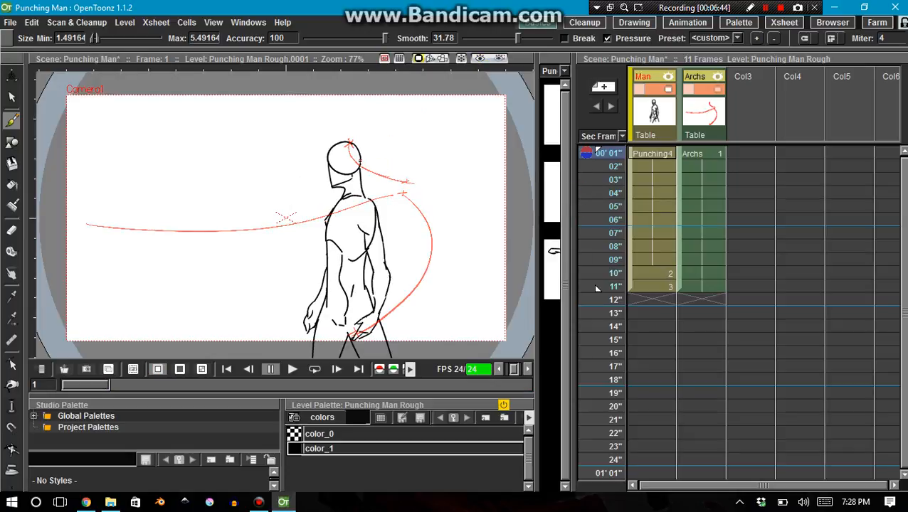
pyautogui.scroll(8, 355, 160)
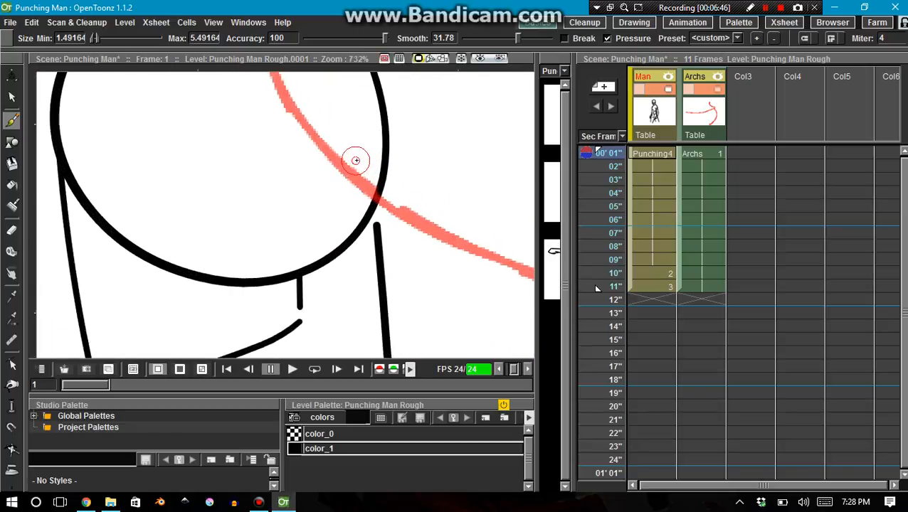
pyautogui.scroll(5, 356, 160)
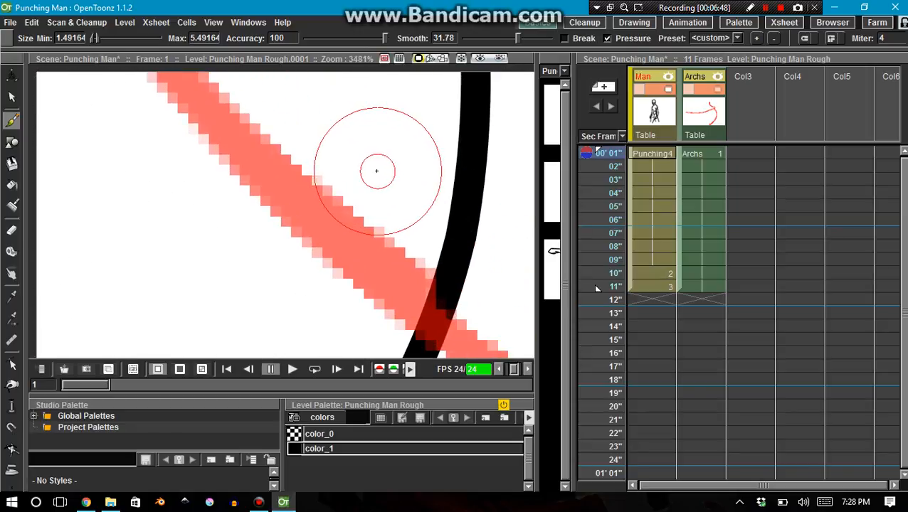
pyautogui.scroll(1, 376, 171)
pyautogui.moveTo(394, 166); pyautogui.dragTo(320, 131)
pyautogui.moveTo(371, 177); pyautogui.dragTo(314, 178)
pyautogui.press('b')
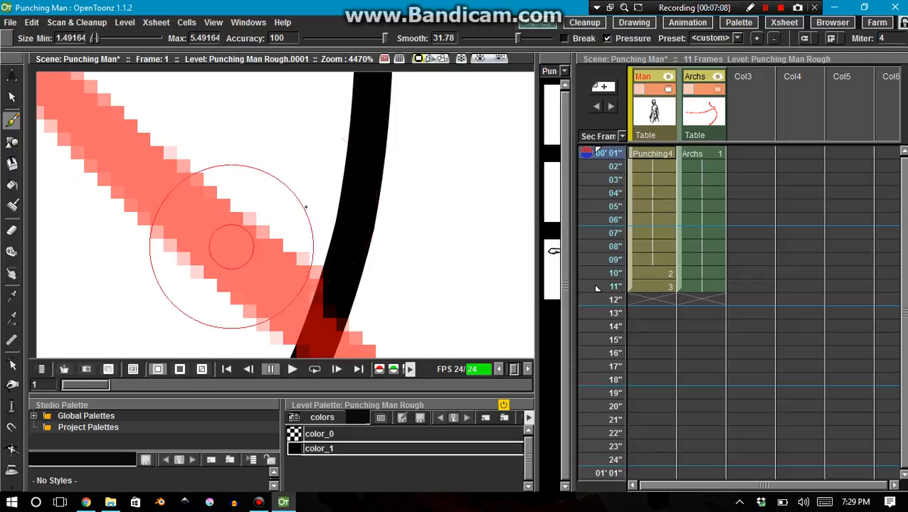
pyautogui.click(480, 61)
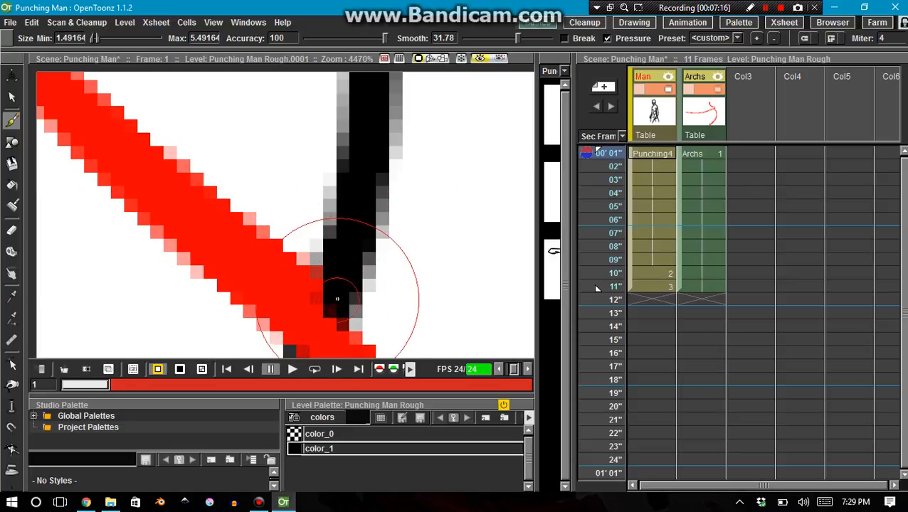
pyautogui.scroll(-4, 309, 271)
pyautogui.scroll(-8, 308, 273)
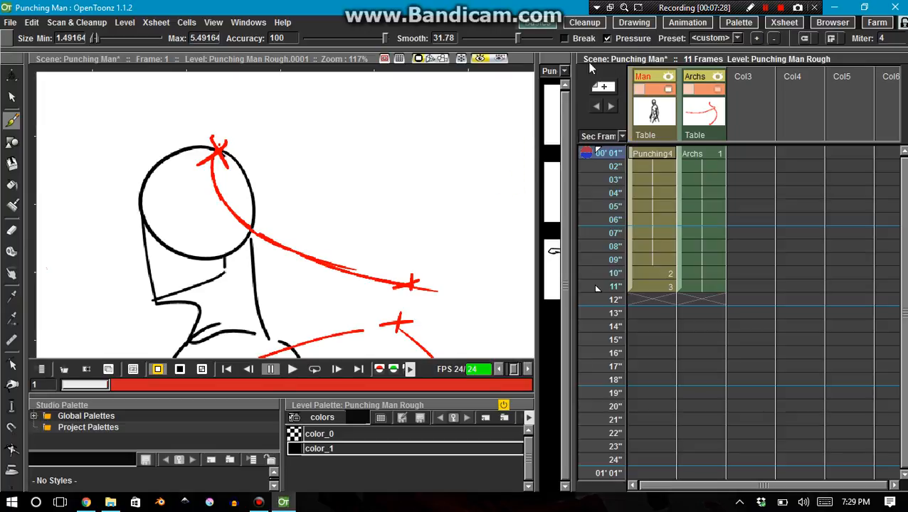
pyautogui.click(479, 60)
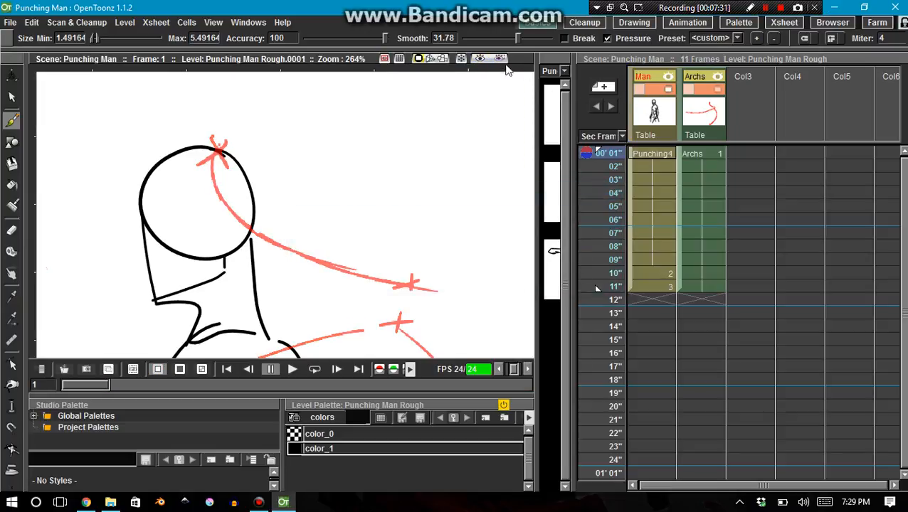
# Step: Hide and show the Archs column in the camera stand view, and turn on the viewer's preview mode
pyautogui.click(697, 91)
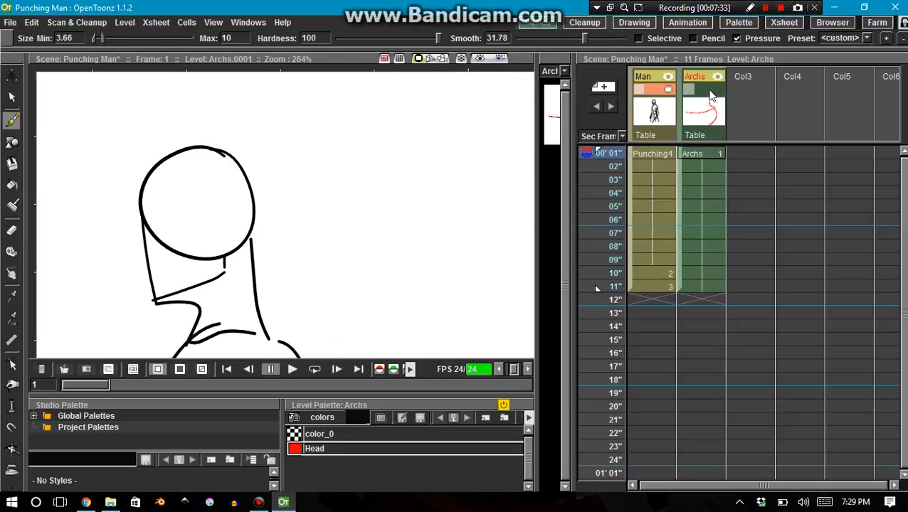
pyautogui.click(697, 91)
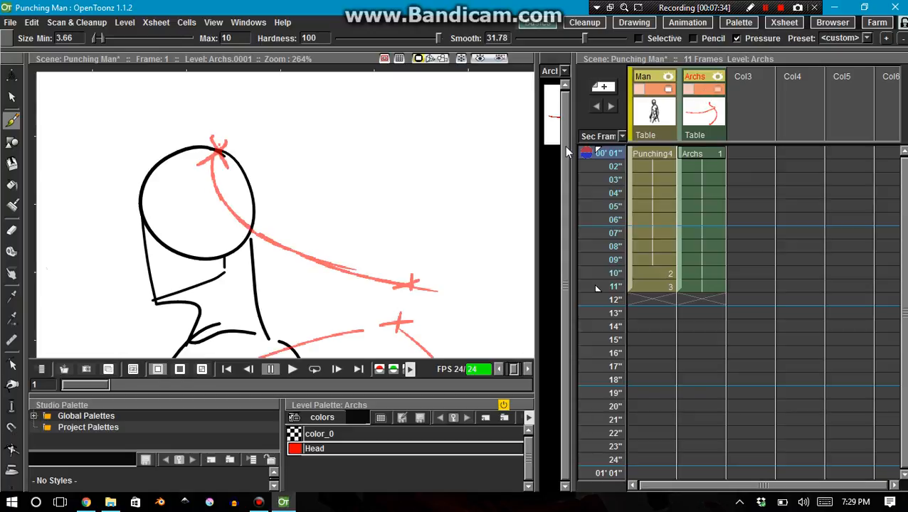
pyautogui.click(480, 59)
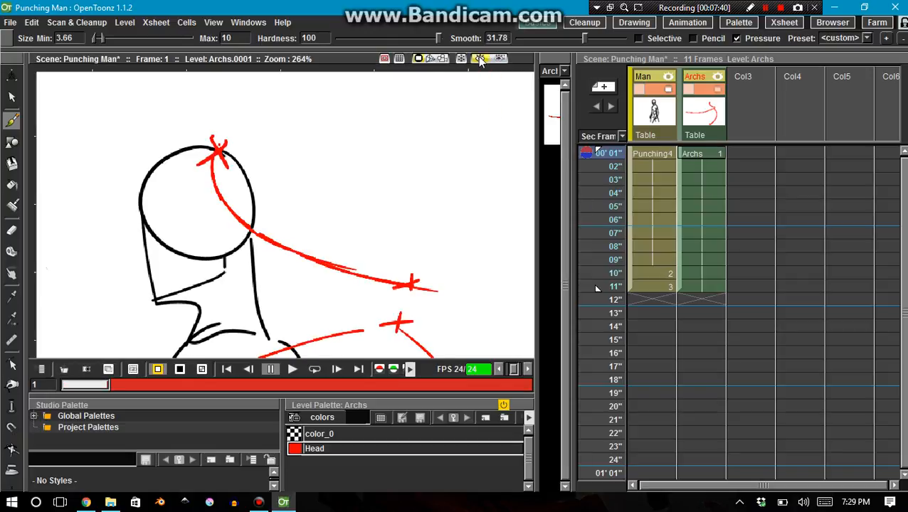
pyautogui.click(479, 59)
pyautogui.click(479, 59)
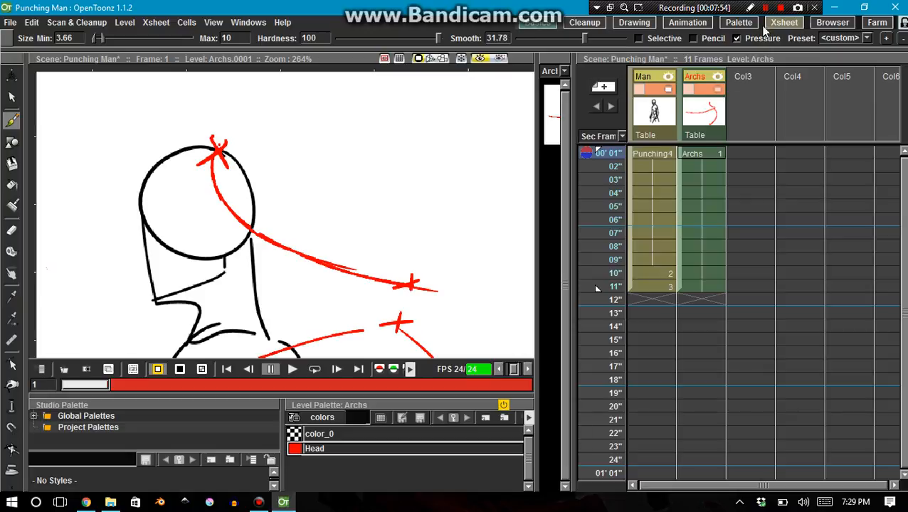
# Step: Browse the effect categories in the Animation room's FX Browser and return to the previous room
pyautogui.click(687, 22)
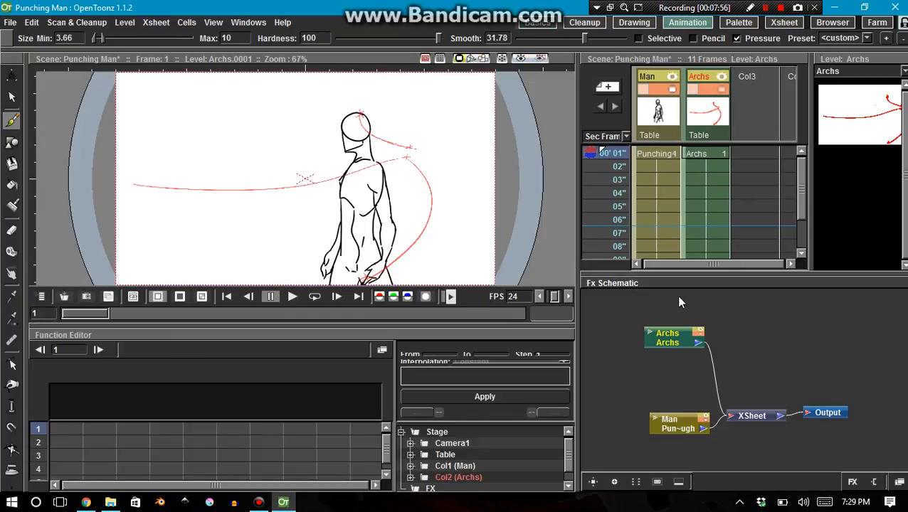
pyautogui.click(850, 482)
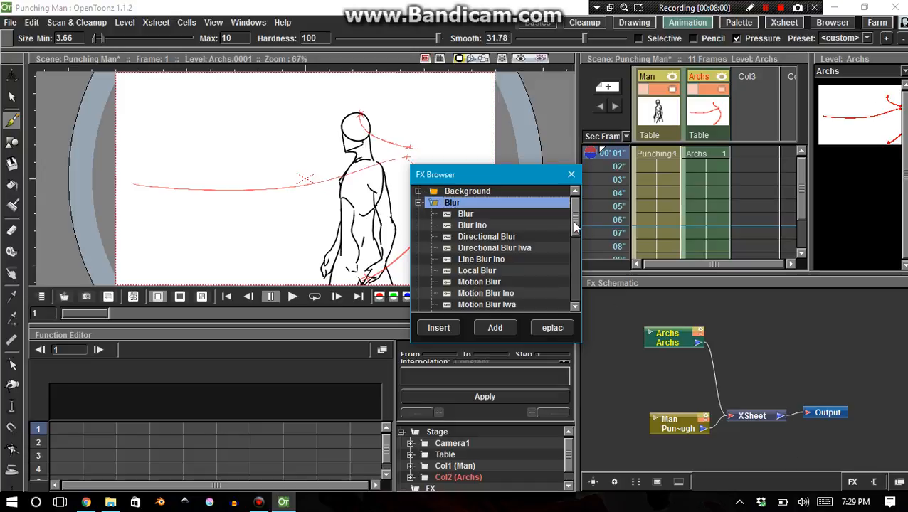
pyautogui.moveTo(575, 226); pyautogui.dragTo(572, 291)
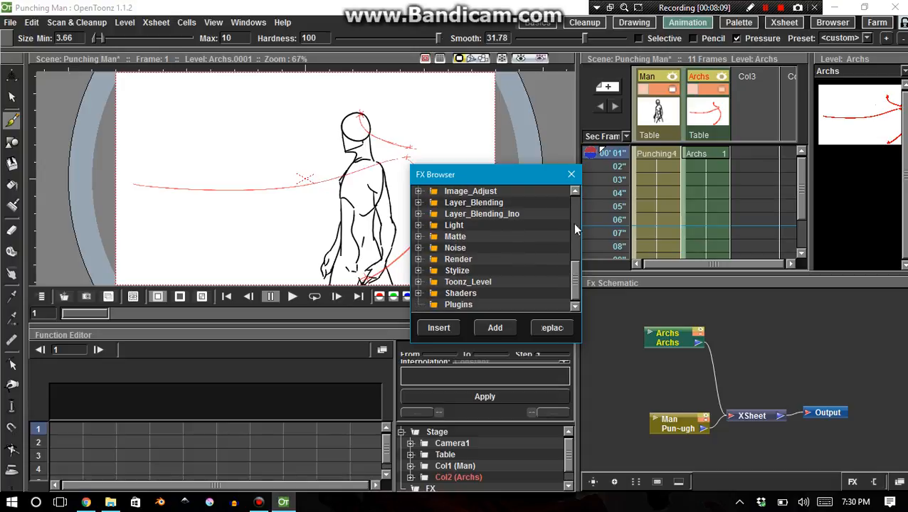
pyautogui.click(570, 174)
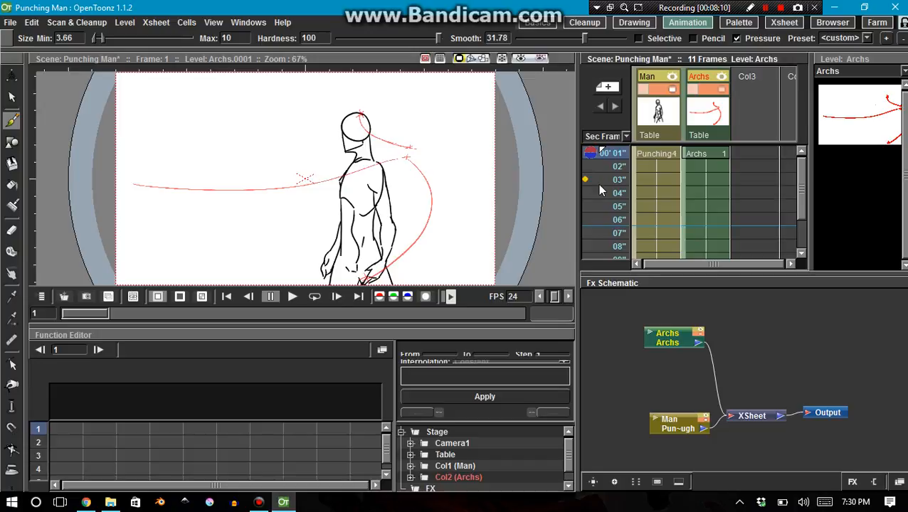
pyautogui.click(537, 24)
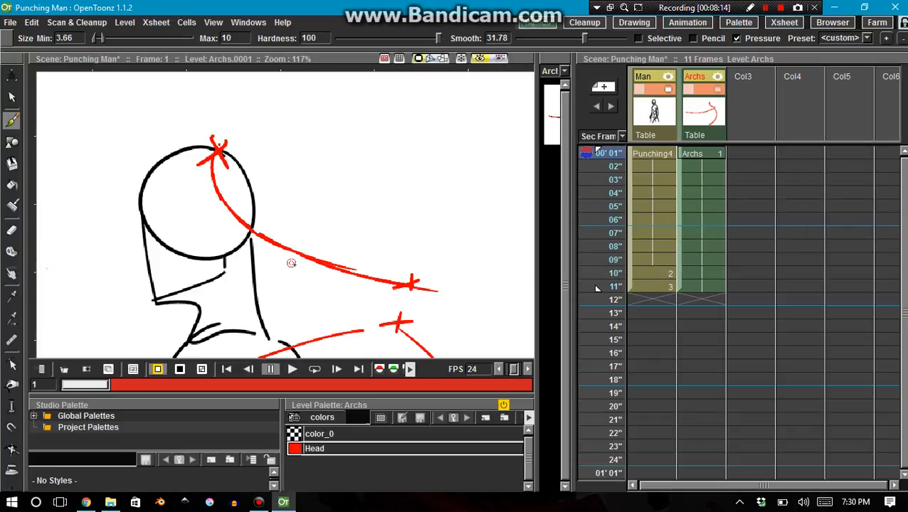
# Step: Select the Man column's frame 1 drawing and compare its outline with preview mode off and on where the arc crosses the head
pyautogui.scroll(-2, 268, 279)
pyautogui.press('space')
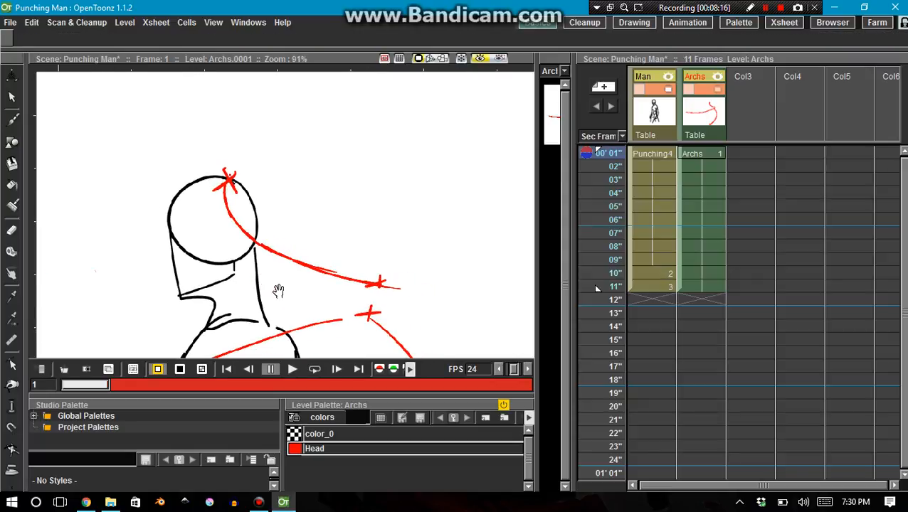
pyautogui.moveTo(280, 289)
pyautogui.mouseDown()
pyautogui.moveTo(368, 193)
pyautogui.moveTo(354, 197)
pyautogui.mouseUp()
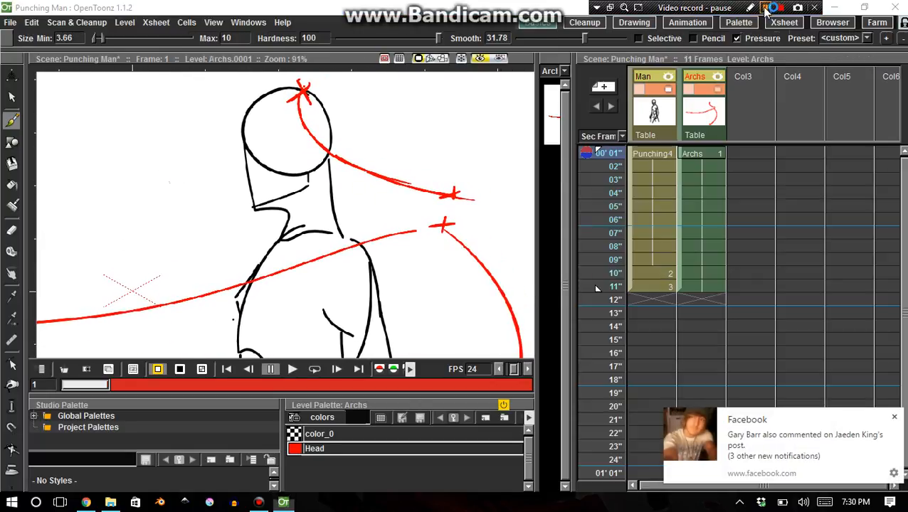
pyautogui.click(658, 157)
pyautogui.scroll(5, 326, 135)
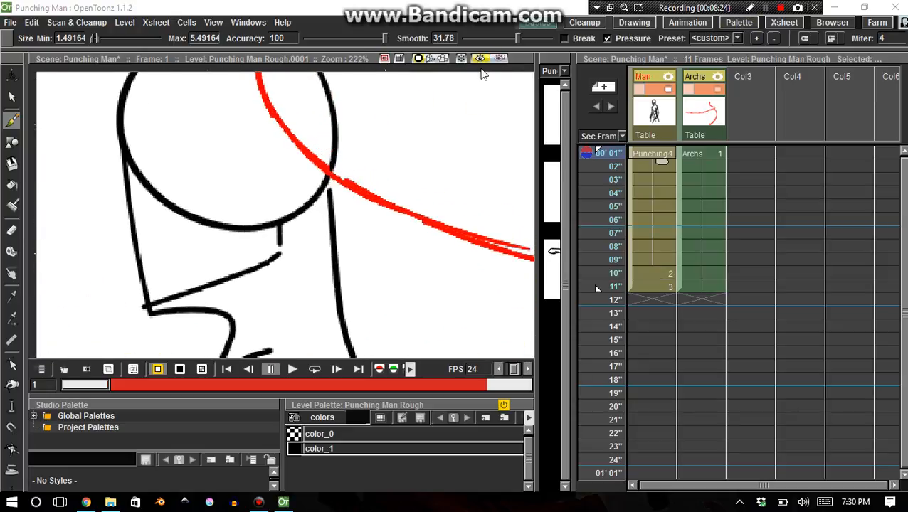
pyautogui.scroll(6, 345, 144)
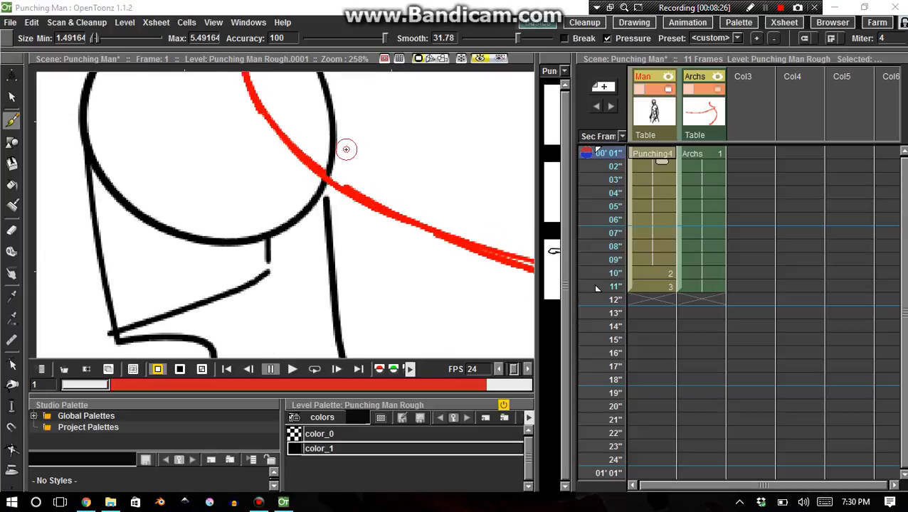
pyautogui.scroll(6, 311, 165)
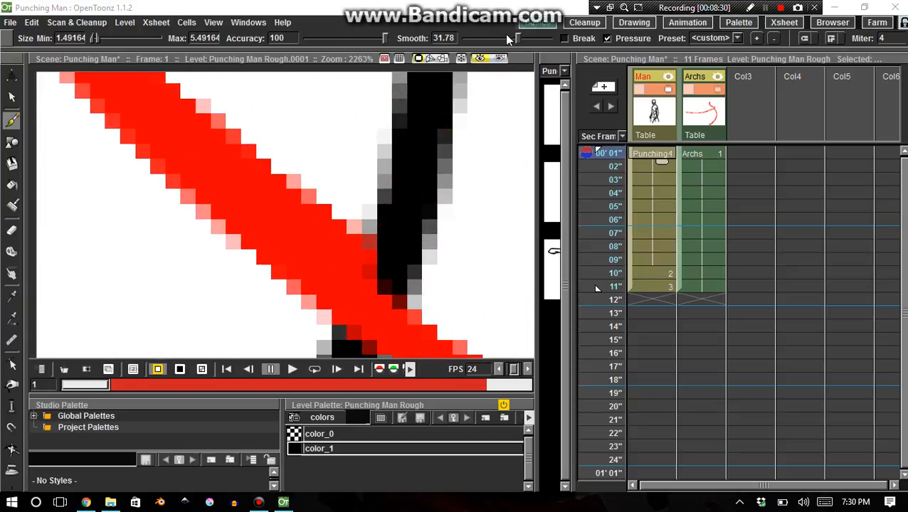
pyautogui.click(481, 59)
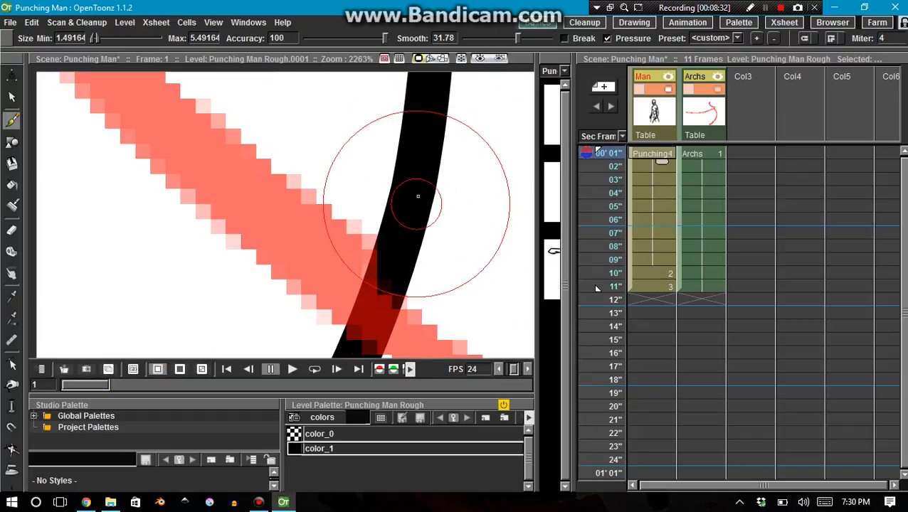
pyautogui.click(481, 59)
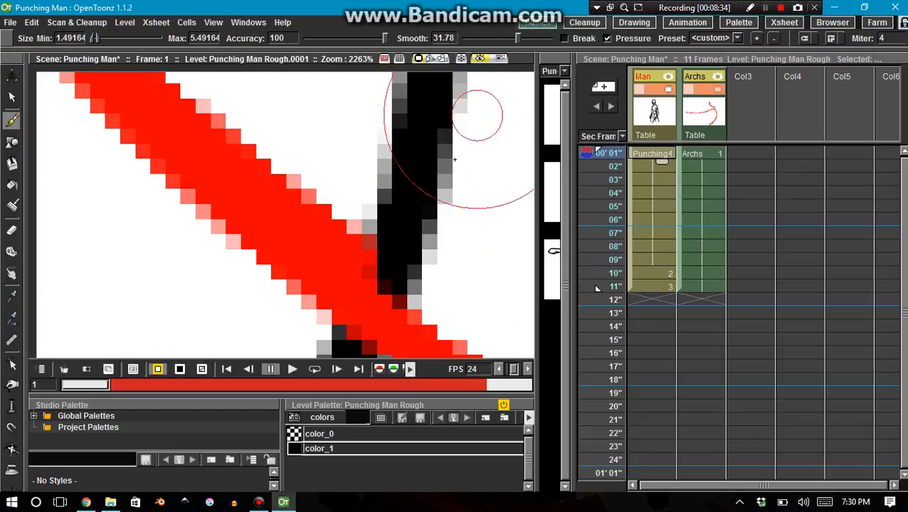
pyautogui.scroll(-4, 389, 241)
pyautogui.scroll(-13, 389, 241)
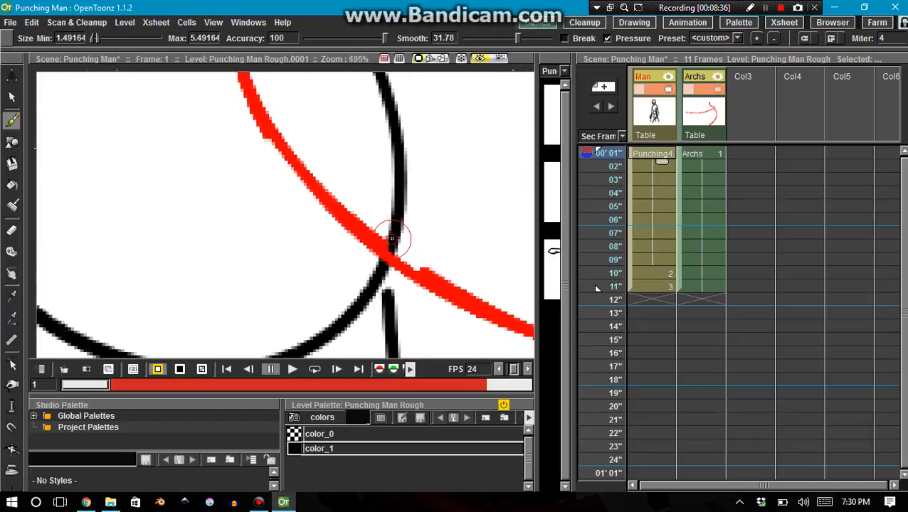
pyautogui.moveTo(463, 265); pyautogui.dragTo(413, 181)
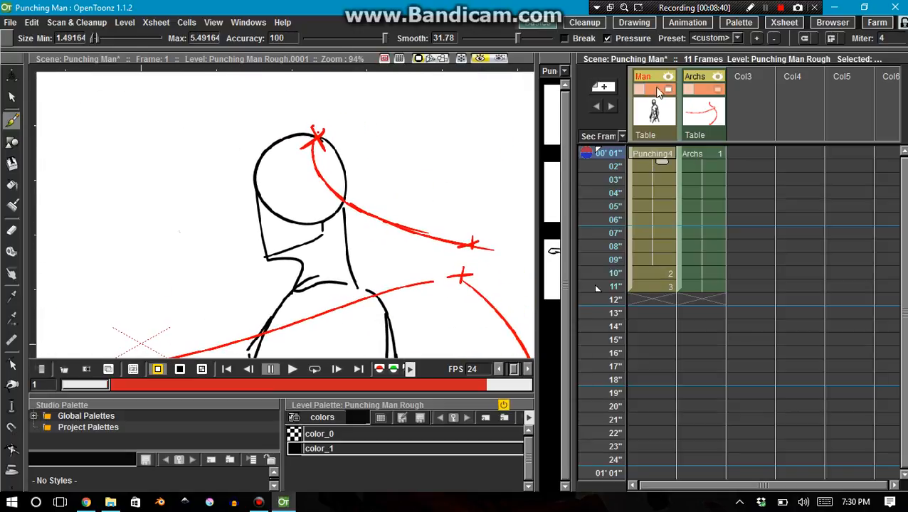
# Step: In preview mode, toggle the Archs column's camera stand visibility and the Man column's preview visibility off and back on
pyautogui.click(701, 100)
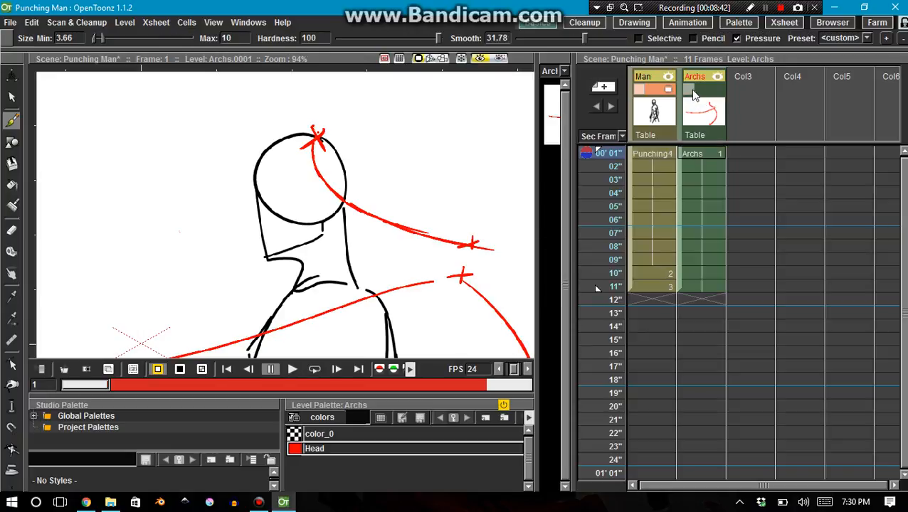
pyautogui.click(659, 78)
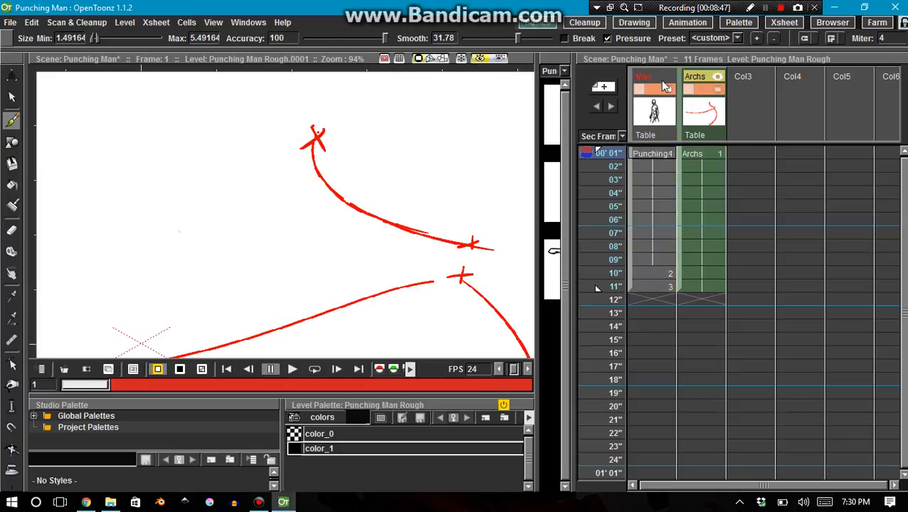
pyautogui.click(663, 85)
pyautogui.click(663, 80)
pyautogui.click(688, 74)
pyautogui.click(663, 81)
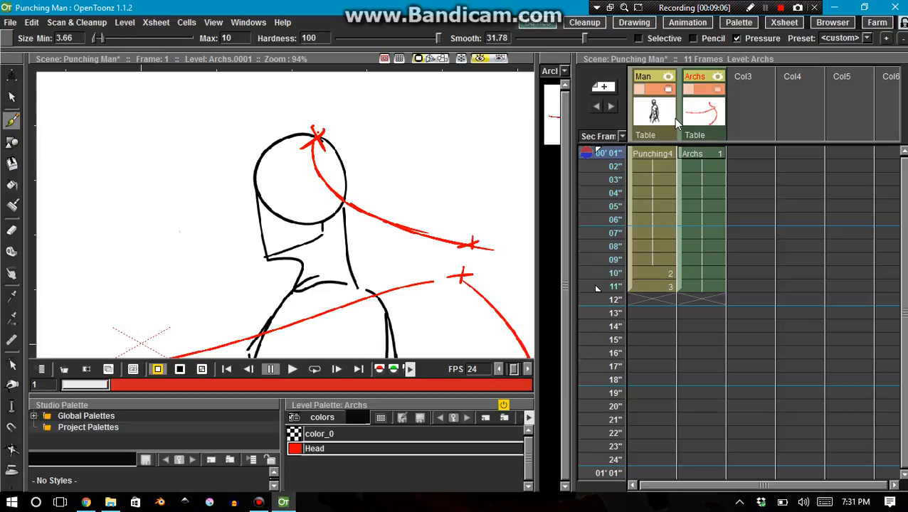
# Step: Turn off the Archs column's preview visibility, toggle the Man column's off and on, and exit preview mode
pyautogui.click(694, 78)
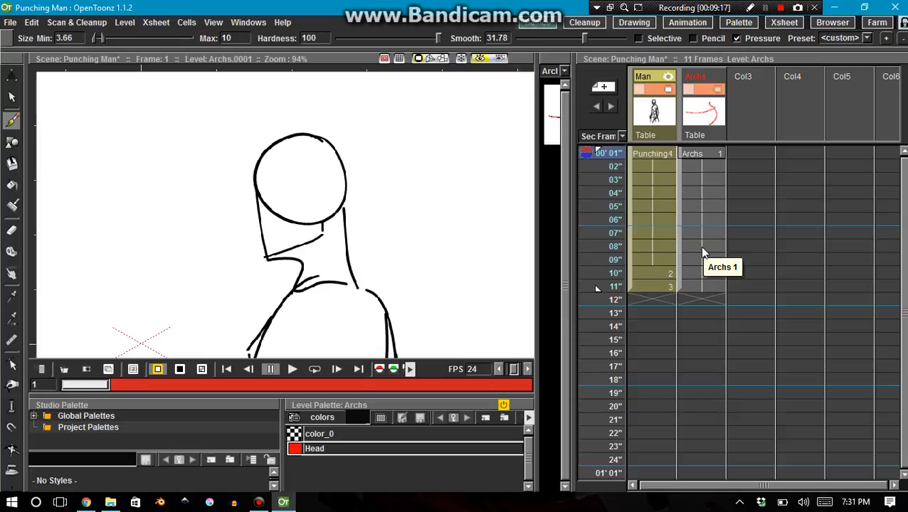
pyautogui.click(653, 84)
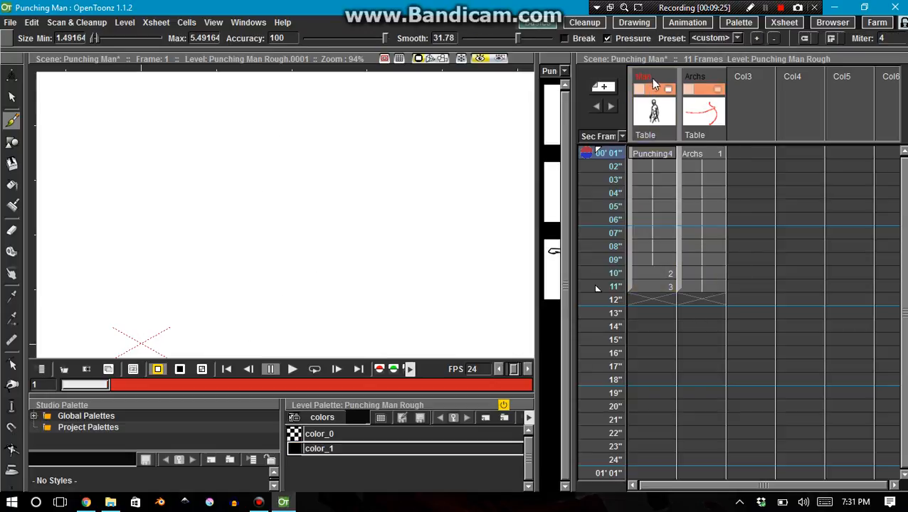
pyautogui.click(653, 84)
pyautogui.click(475, 60)
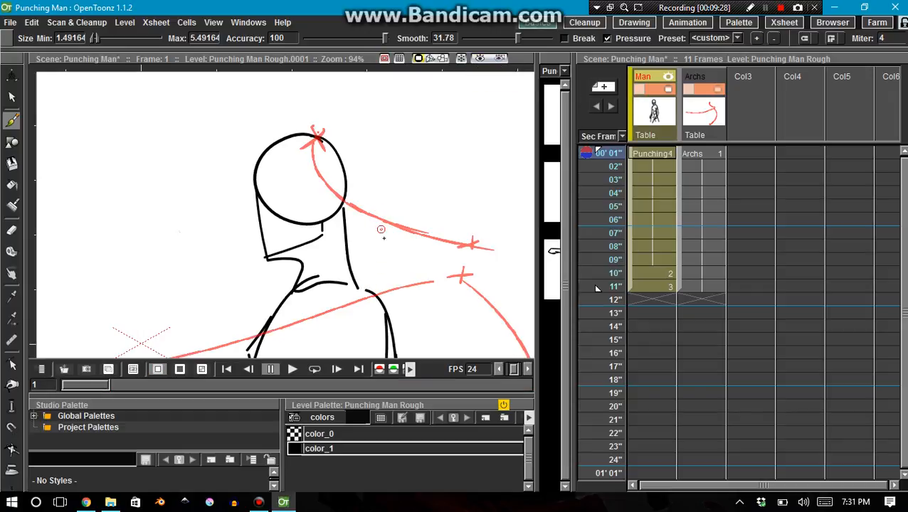
pyautogui.scroll(-5, 380, 229)
pyautogui.press('space')
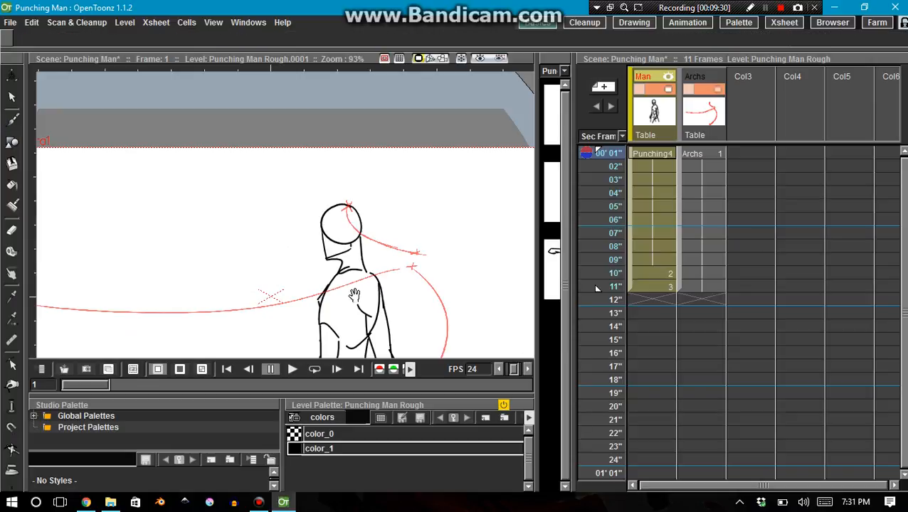
pyautogui.moveTo(355, 294)
pyautogui.mouseDown()
pyautogui.moveTo(345, 225)
pyautogui.moveTo(325, 190)
pyautogui.mouseUp()
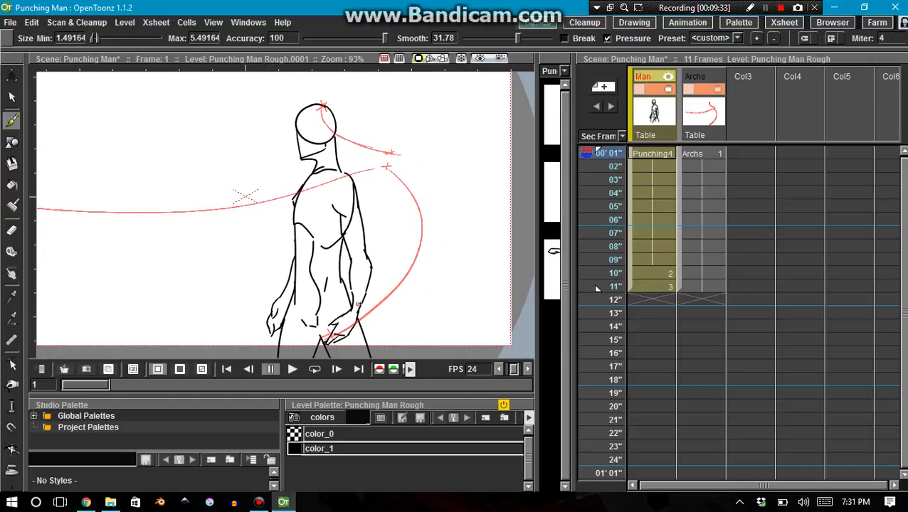